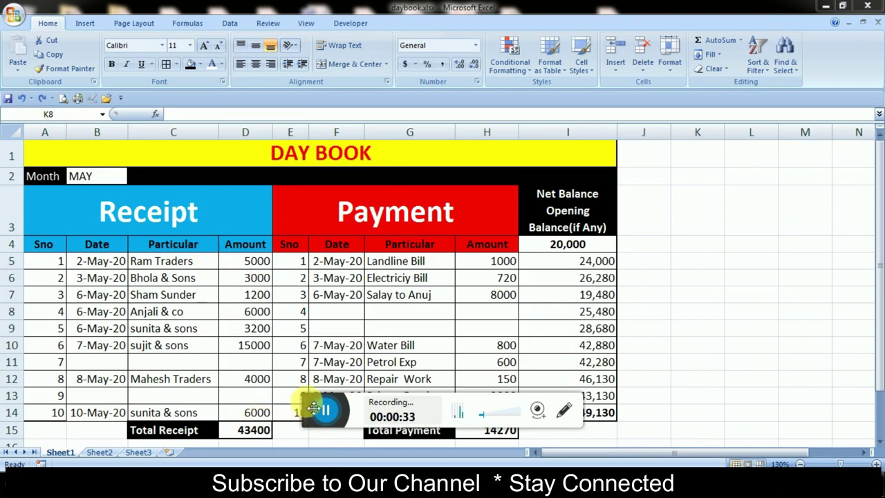
# Review the DAY BOOK layout: title, Receipt, Payment and Net Balance headings, and the 20,000 opening balance
pyautogui.moveTo(318, 410); pyautogui.dragTo(627, 454)
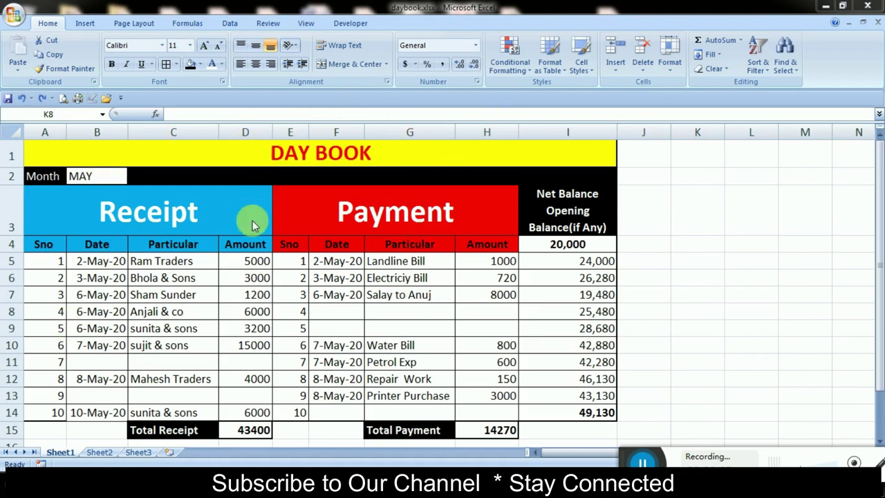
pyautogui.click(309, 158)
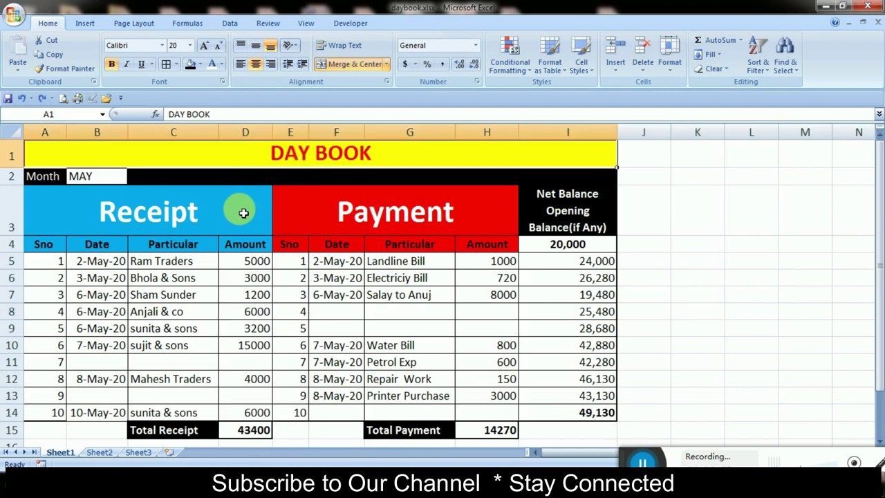
pyautogui.click(244, 211)
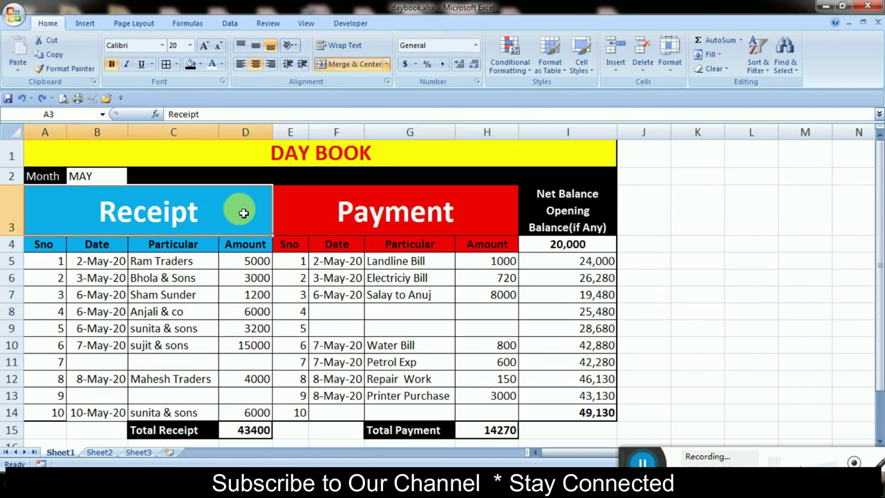
pyautogui.click(343, 212)
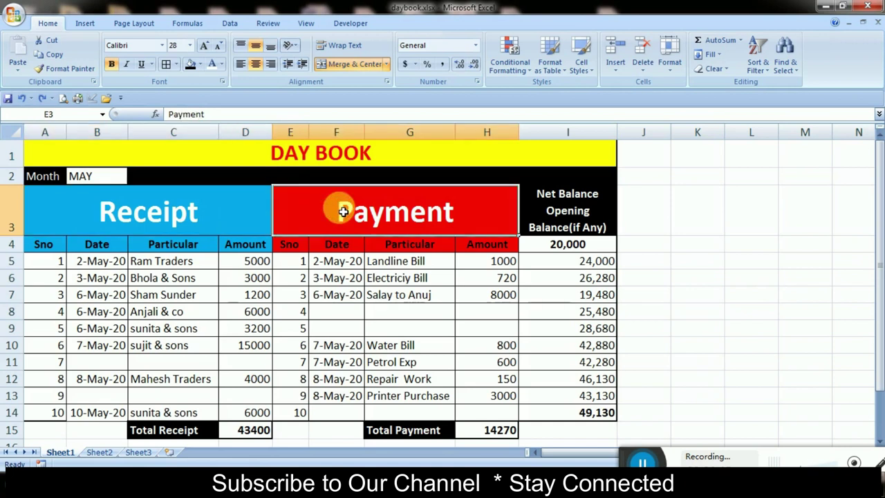
pyautogui.click(584, 202)
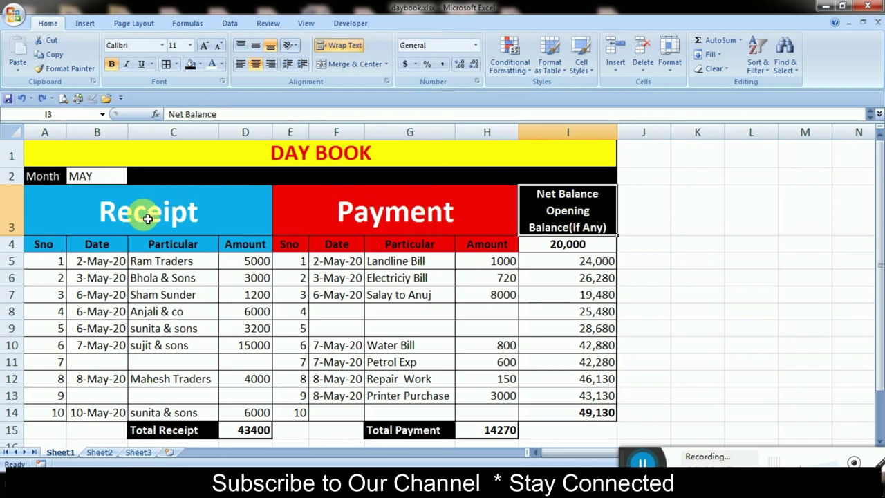
pyautogui.moveTo(76, 261); pyautogui.dragTo(249, 412)
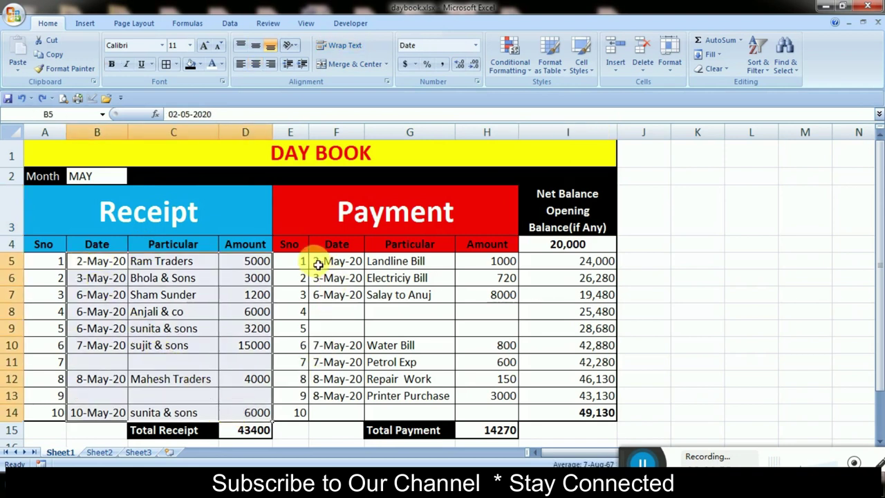
pyautogui.moveTo(317, 265); pyautogui.dragTo(472, 410)
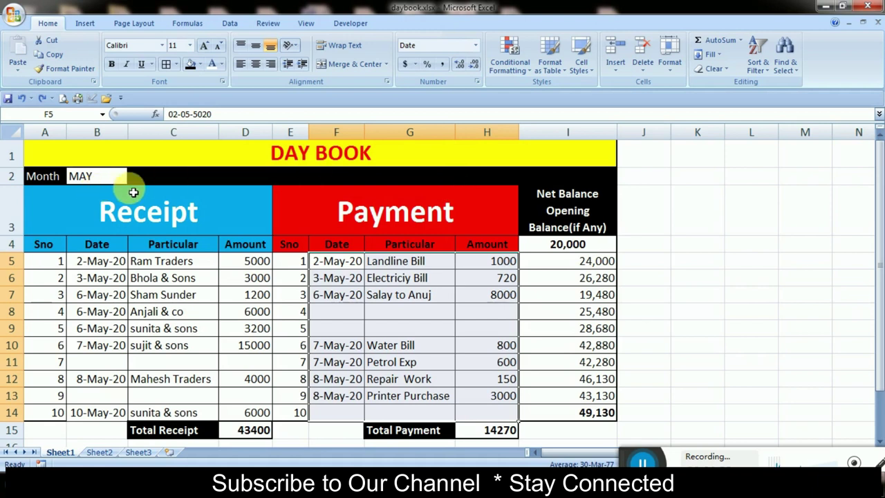
pyautogui.click(577, 246)
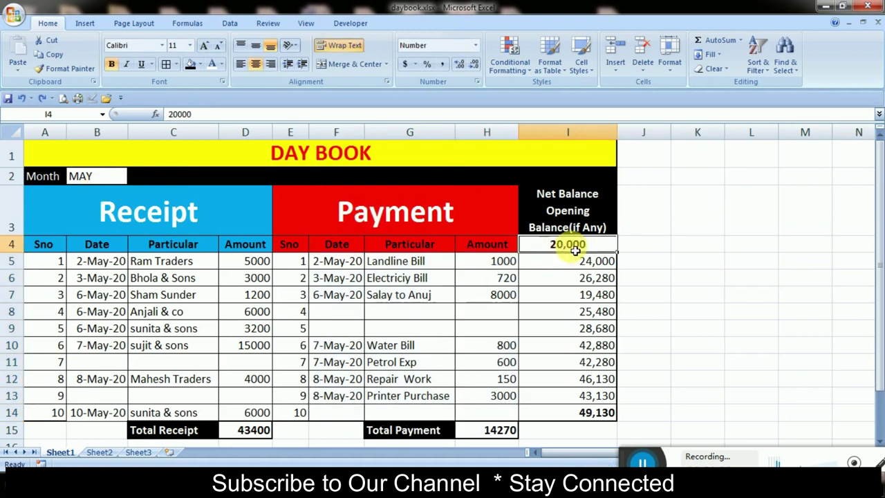
pyautogui.click(607, 415)
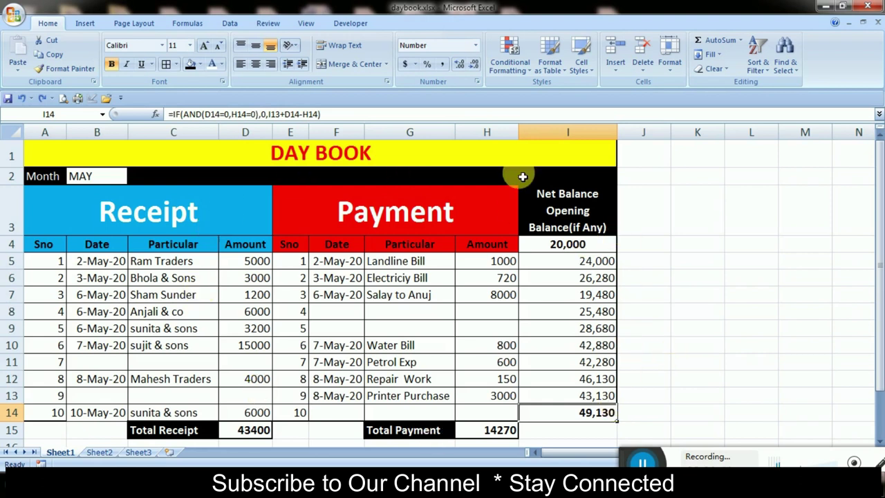
pyautogui.moveTo(49, 263); pyautogui.dragTo(57, 412)
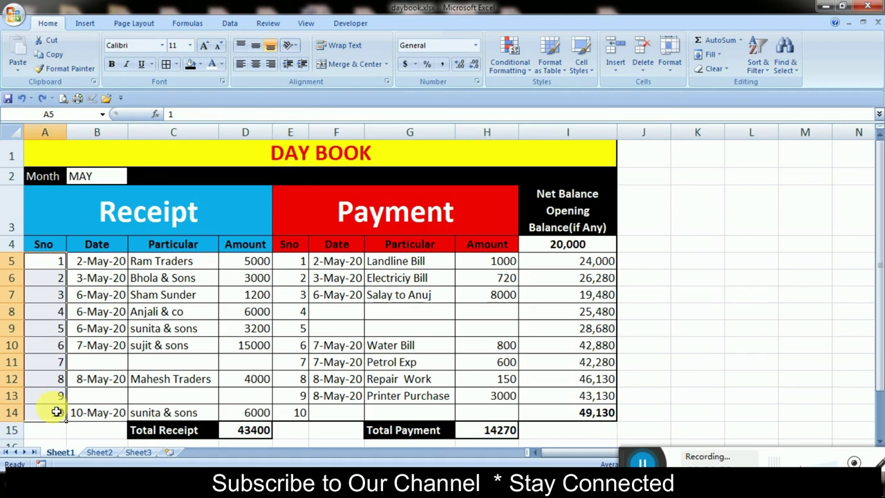
# Look over the receipt amounts and payment serial numbers, returning to the 20,000 opening balance
pyautogui.scroll(-2, 56, 411)
pyautogui.scroll(-1, 63, 332)
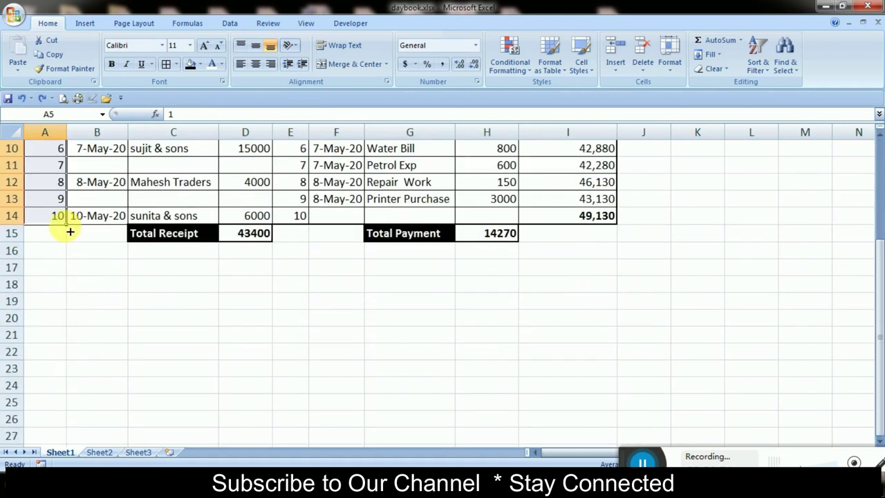
pyautogui.scroll(-1, 75, 415)
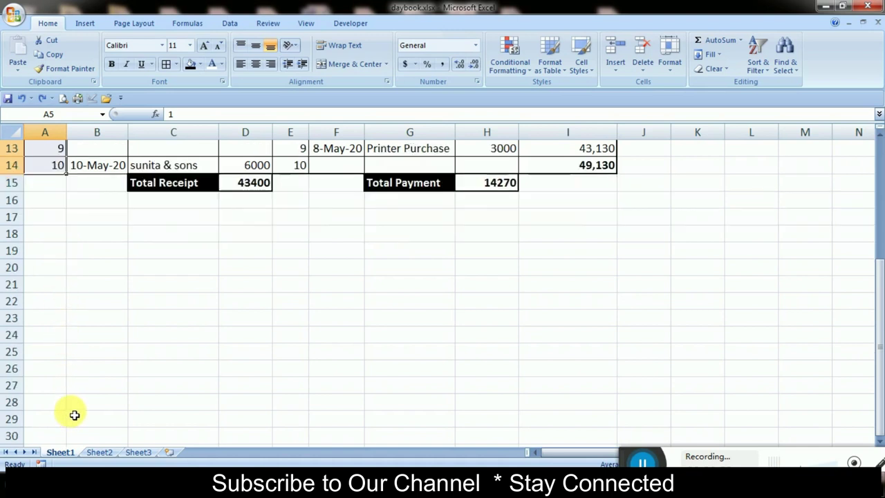
pyautogui.scroll(2, 381, 284)
pyautogui.scroll(2, 314, 281)
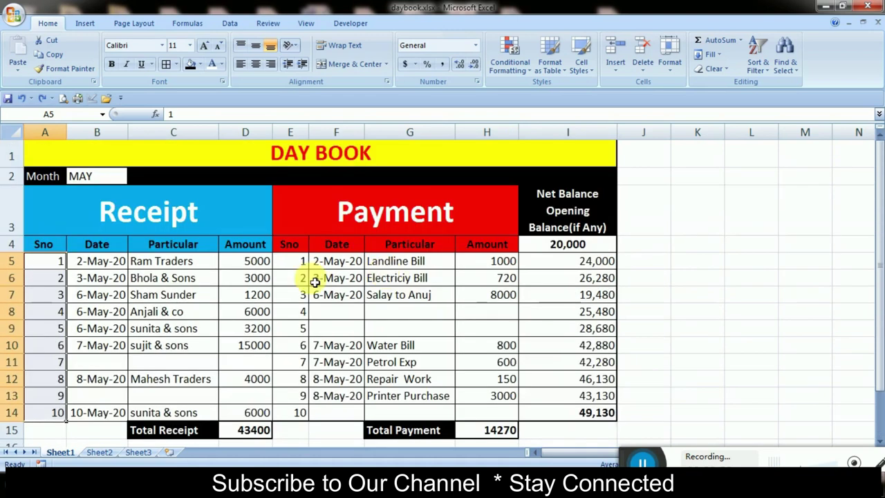
pyautogui.moveTo(250, 263); pyautogui.dragTo(294, 398)
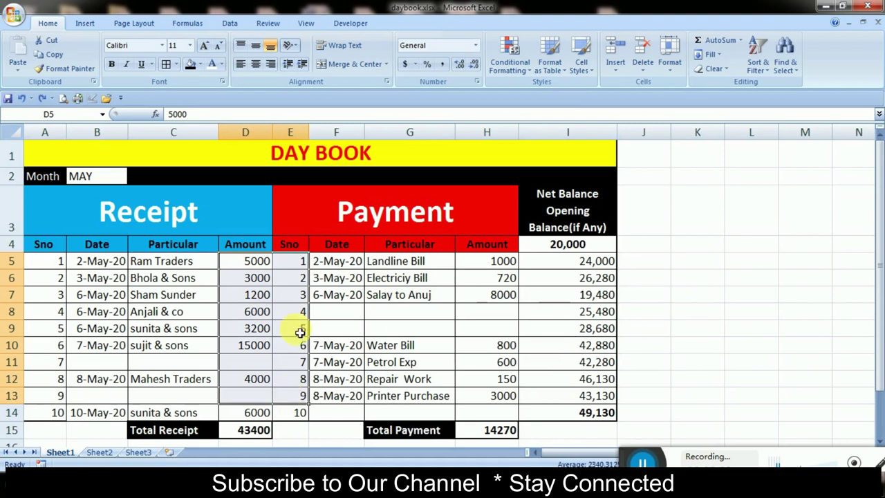
pyautogui.scroll(-4, 300, 332)
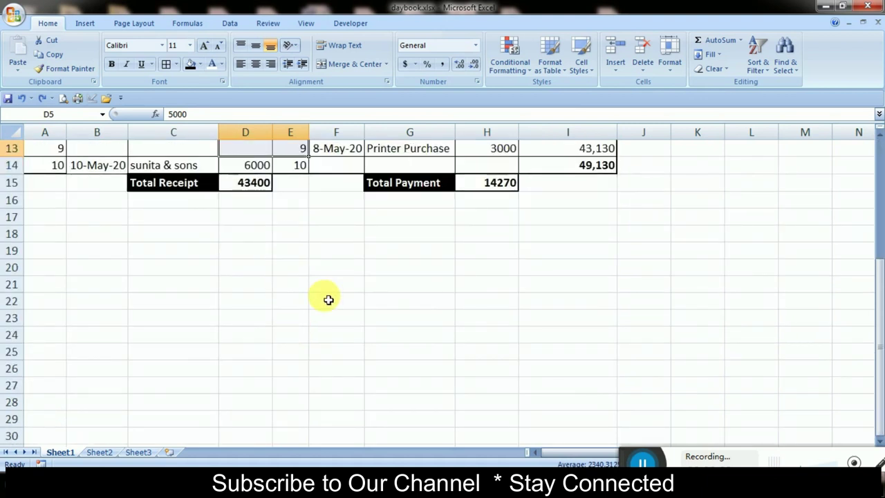
pyautogui.scroll(4, 328, 299)
pyautogui.click(374, 324)
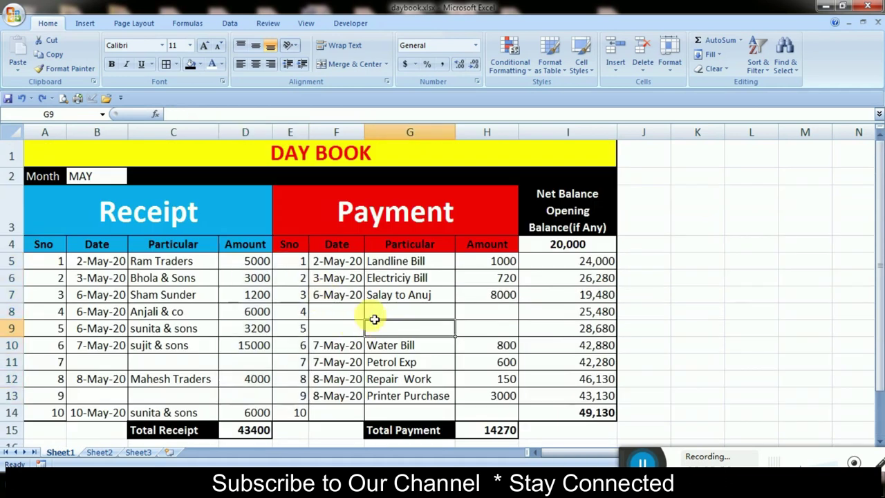
pyautogui.click(593, 247)
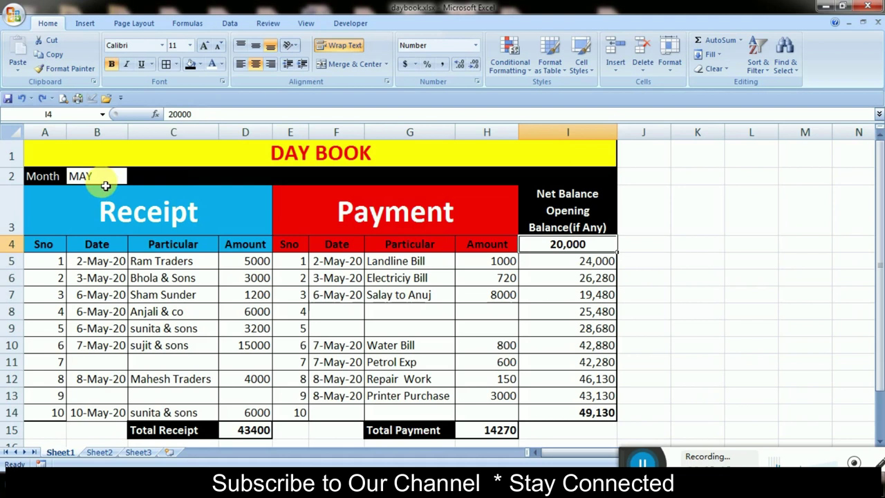
# Try june and then july in month cell B2, then set it back to MAY
pyautogui.click(109, 183)
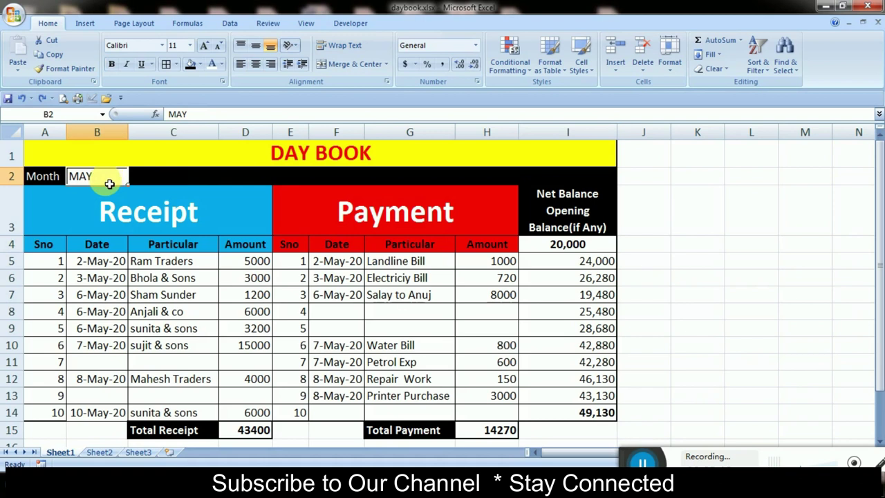
pyautogui.write('june')
pyautogui.press('Return')
pyautogui.click(109, 183)
pyautogui.write('july')
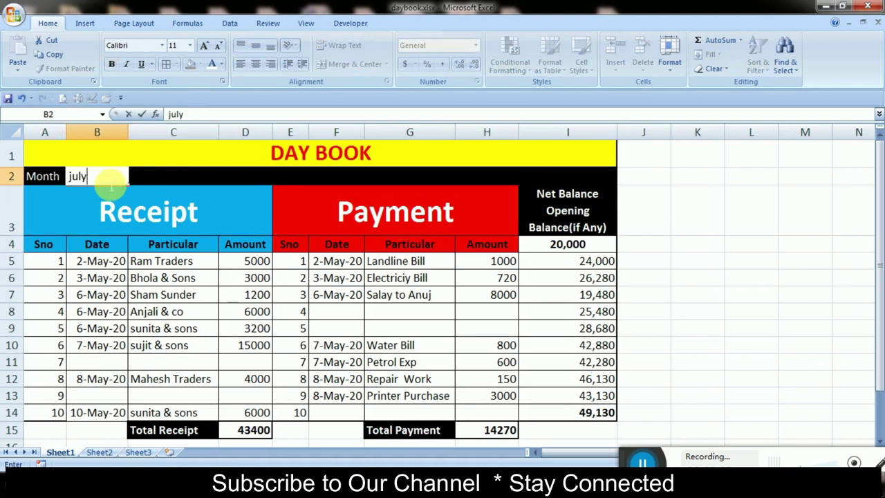
pyautogui.press('Return')
pyautogui.click(110, 184)
pyautogui.write('MAY')
pyautogui.press('Return')
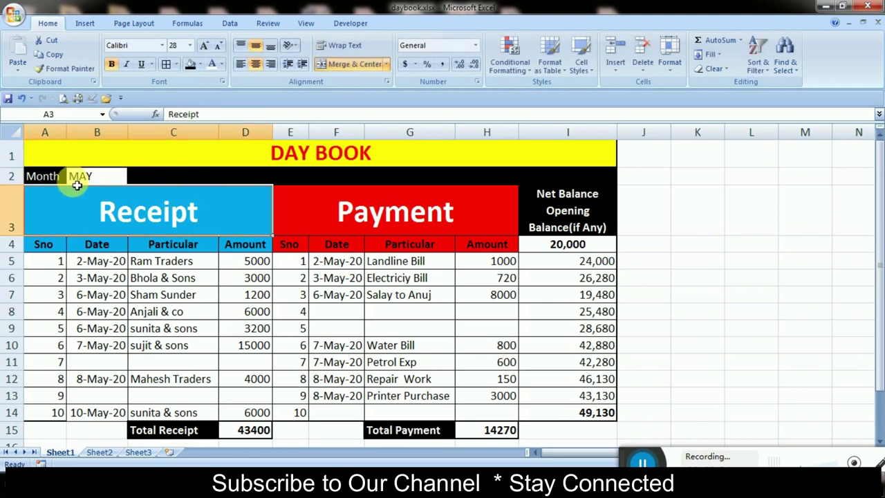
# Trace the I5 and I6 running-balance formulas against receipts 3000 and 1200 and payment 720
pyautogui.click(558, 247)
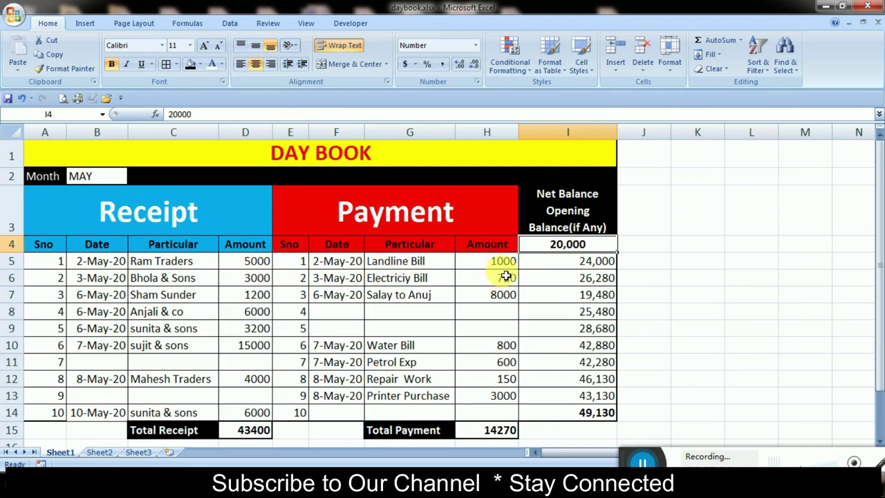
pyautogui.click(588, 262)
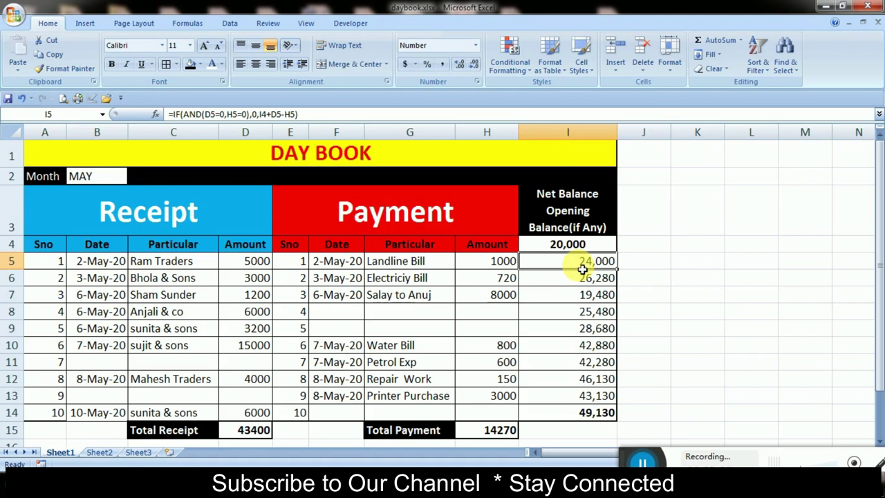
pyautogui.click(94, 284)
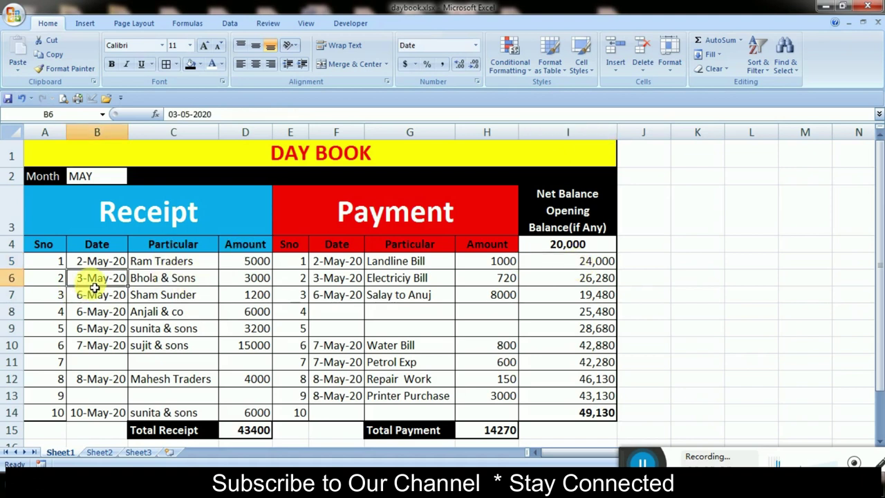
pyautogui.click(267, 279)
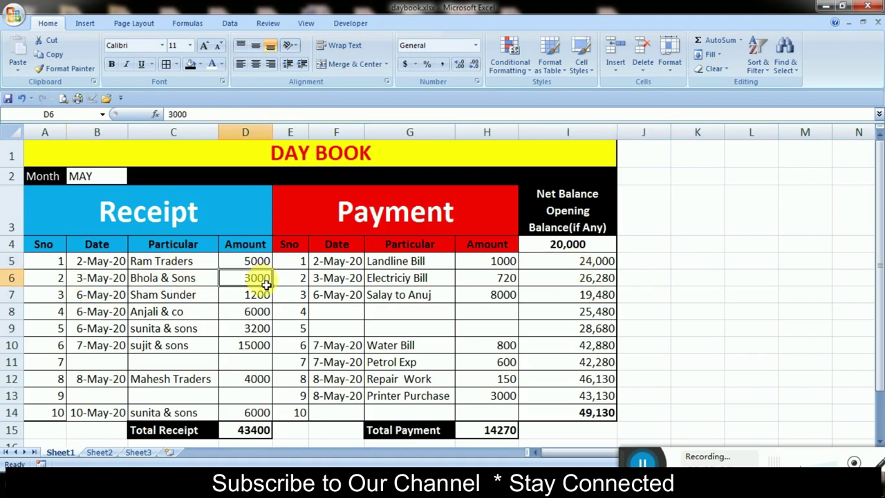
pyautogui.click(565, 262)
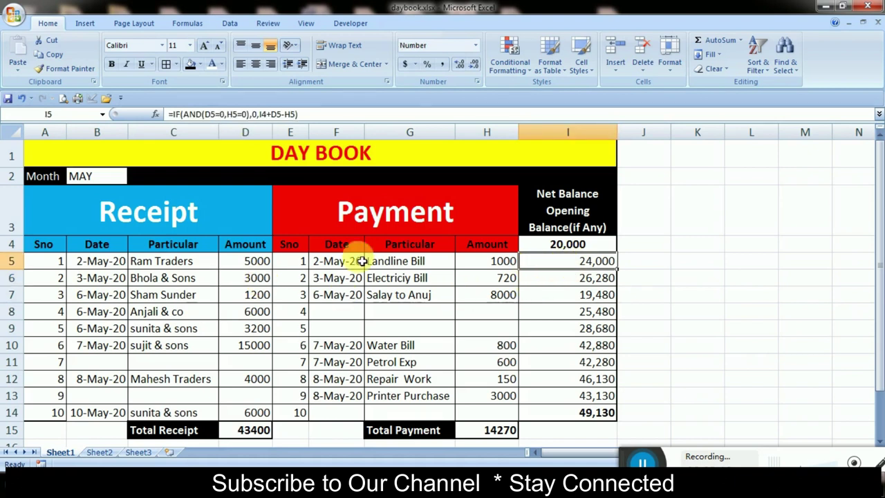
pyautogui.click(250, 294)
pyautogui.click(249, 280)
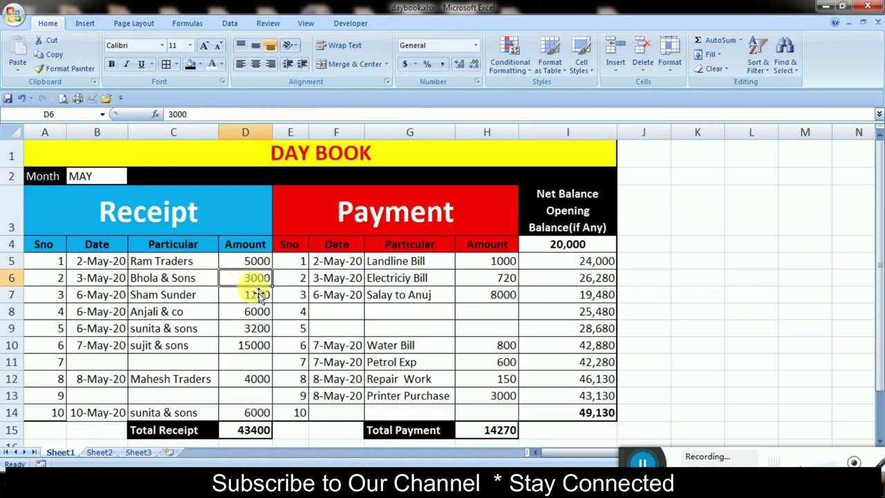
pyautogui.click(515, 282)
pyautogui.click(584, 284)
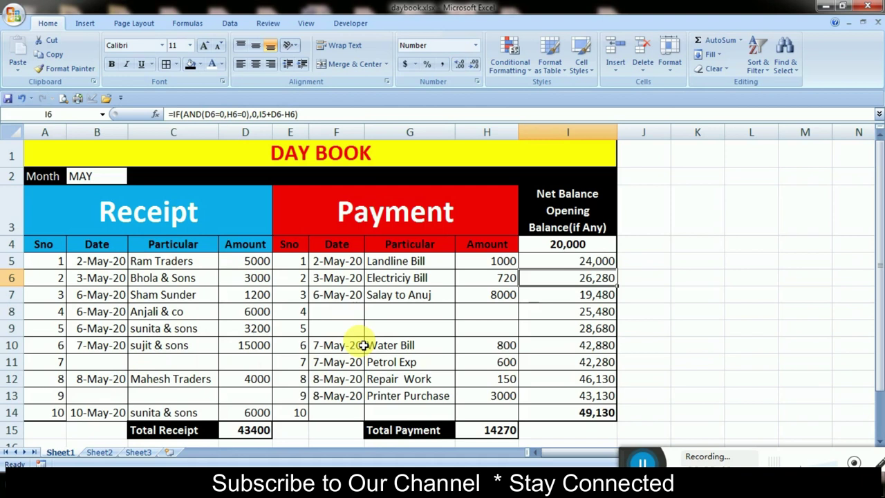
# Check the final balance formula in I14 ending at 49,130, then return to the top of the sheet
pyautogui.click(584, 413)
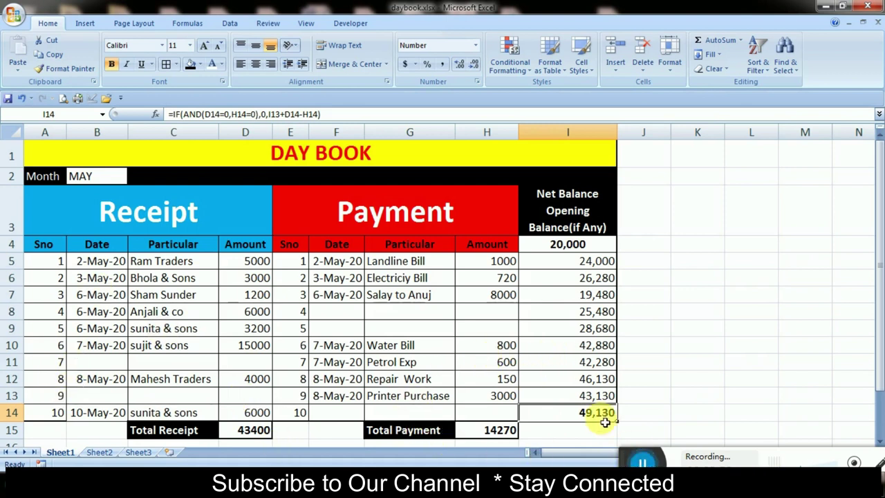
pyautogui.scroll(-2, 594, 407)
pyautogui.scroll(-3, 581, 397)
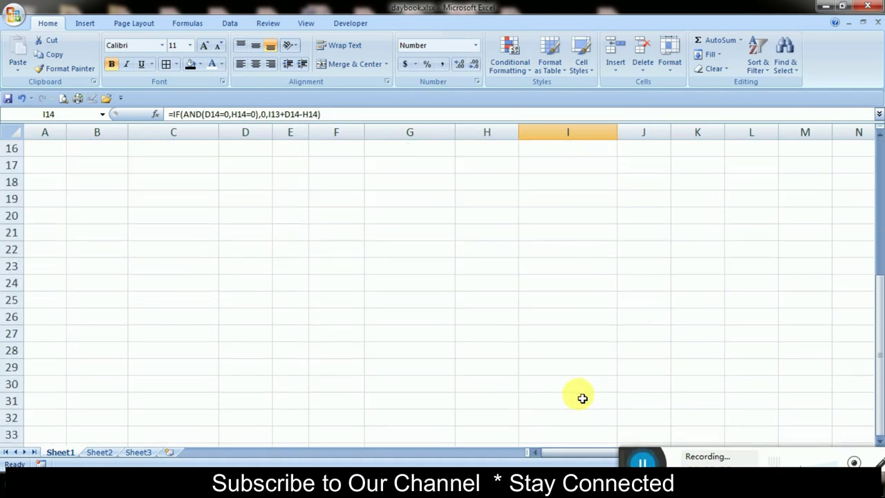
pyautogui.click(579, 410)
pyautogui.scroll(5, 574, 407)
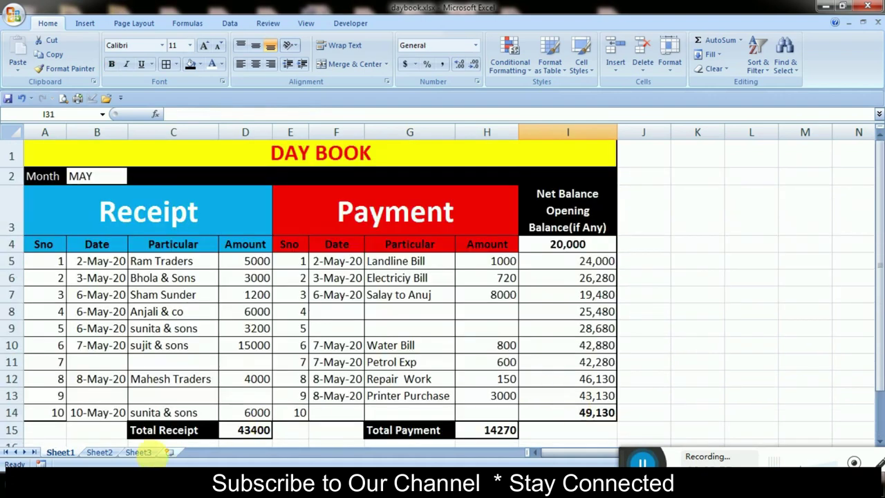
# Enter =D15-H15 in K5, giving total receipts minus payments of 29130
pyautogui.click(243, 430)
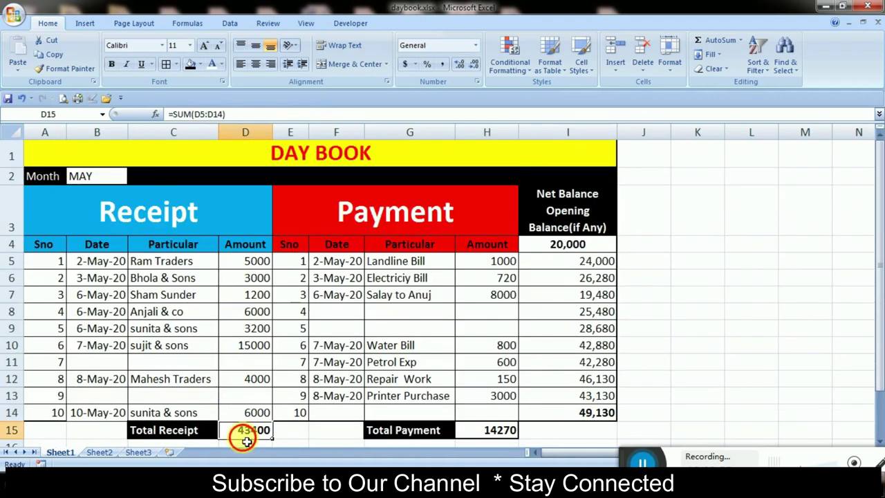
pyautogui.click(498, 432)
pyautogui.click(750, 277)
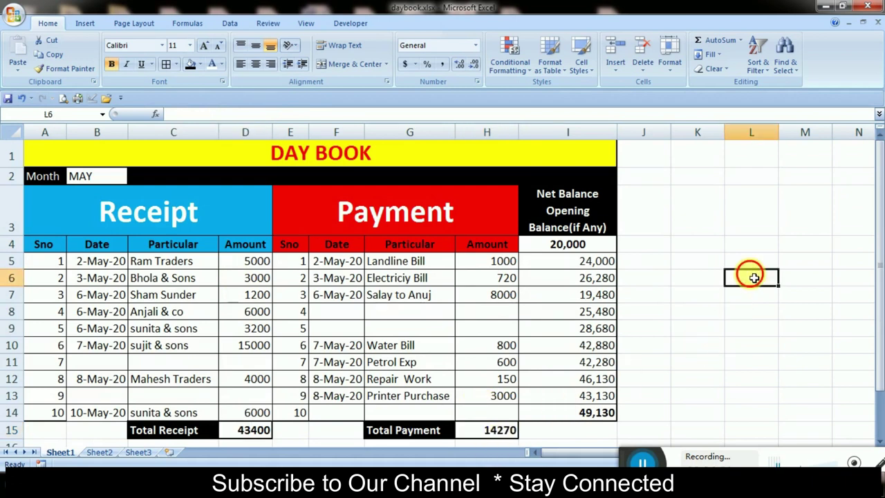
pyautogui.click(691, 260)
pyautogui.write('=')
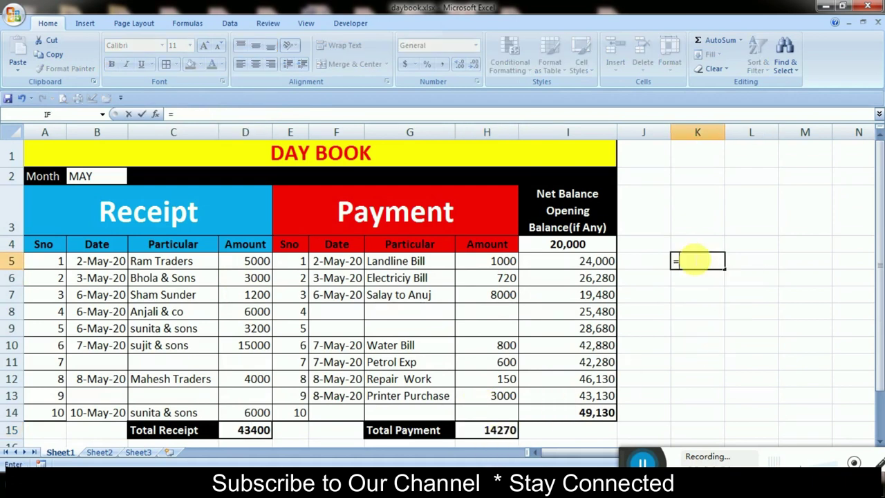
pyautogui.click(253, 435)
pyautogui.write('-')
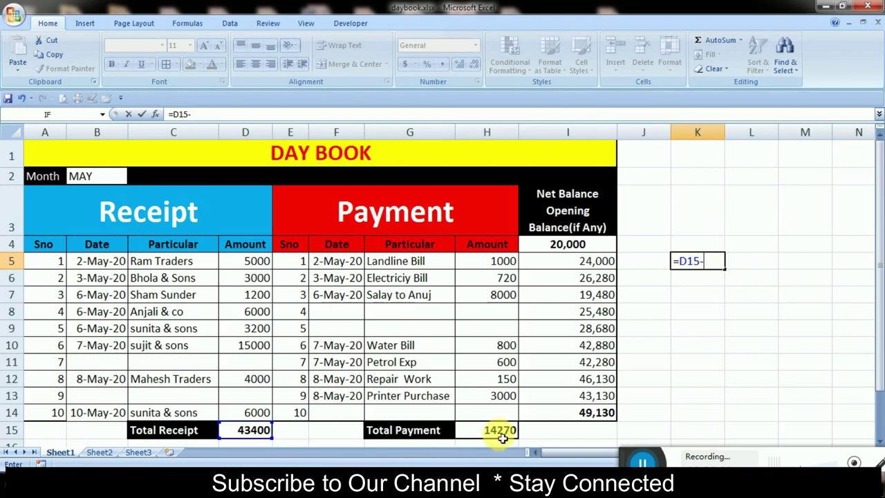
pyautogui.click(510, 431)
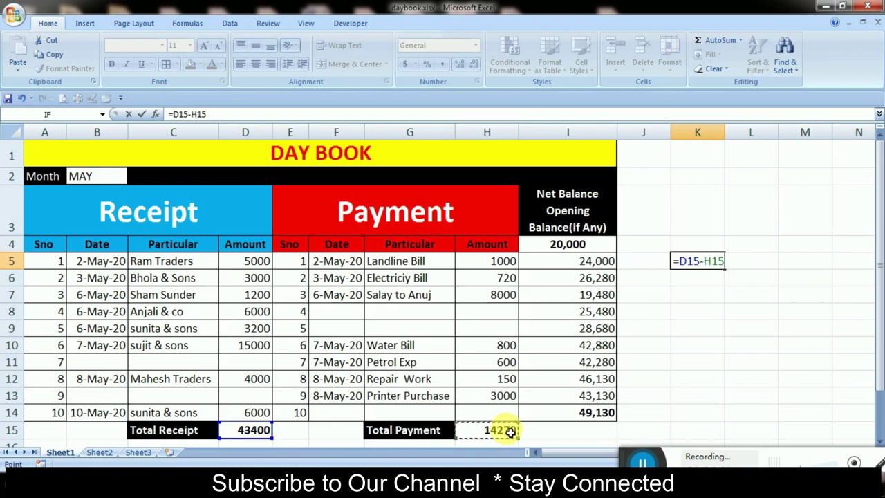
pyautogui.press('Return')
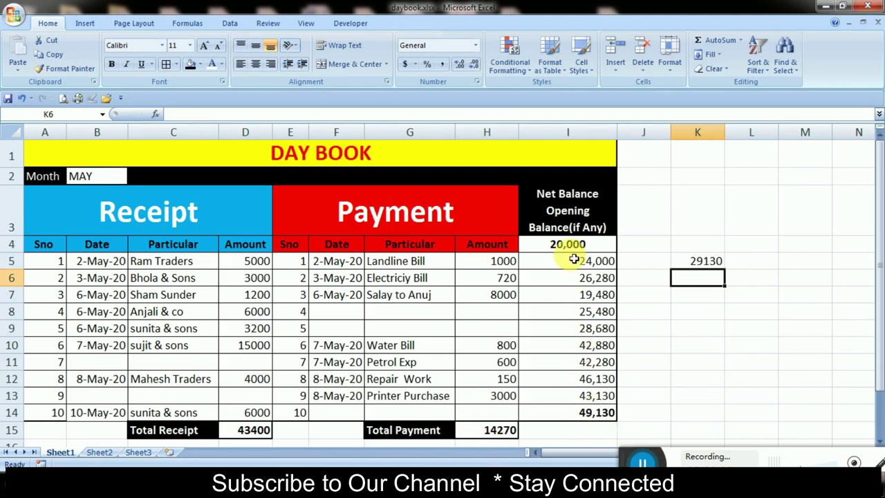
# Enter =K5+I4 in K6 to add the opening balance, giving 49,130
pyautogui.write('=')
pyautogui.press('Up')
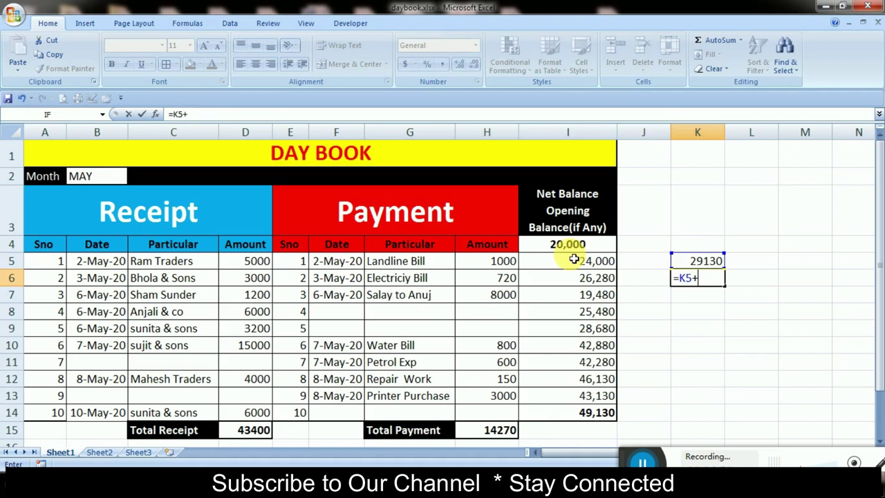
pyautogui.click(573, 249)
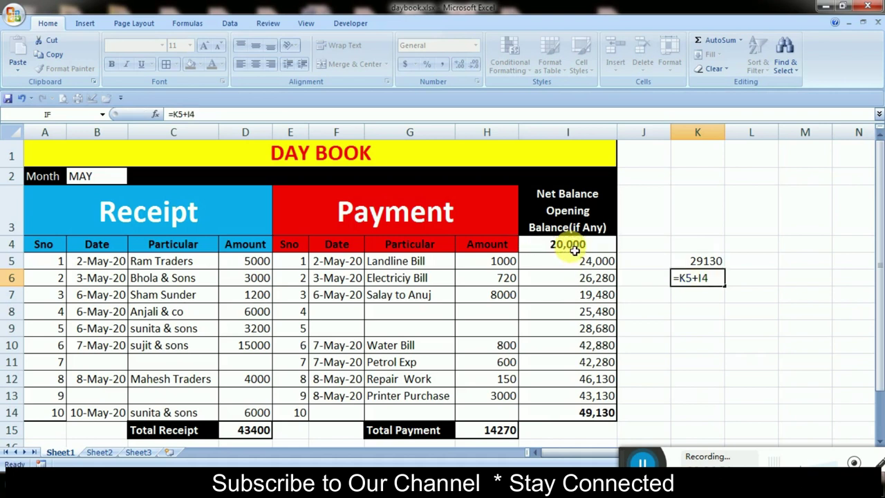
pyautogui.press('Return')
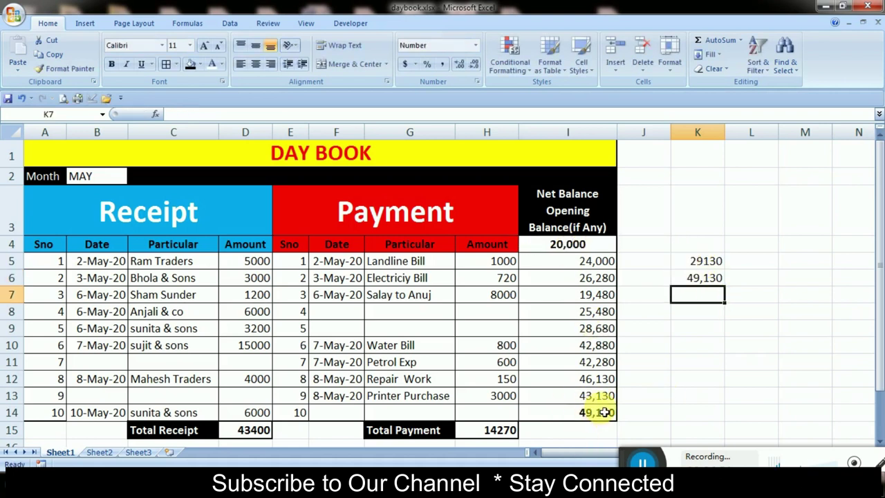
# Clear the check cells, the month in B2, the sample transactions A5:I14 and the opening balance I4
pyautogui.moveTo(711, 263); pyautogui.dragTo(713, 296)
pyautogui.press('Delete')
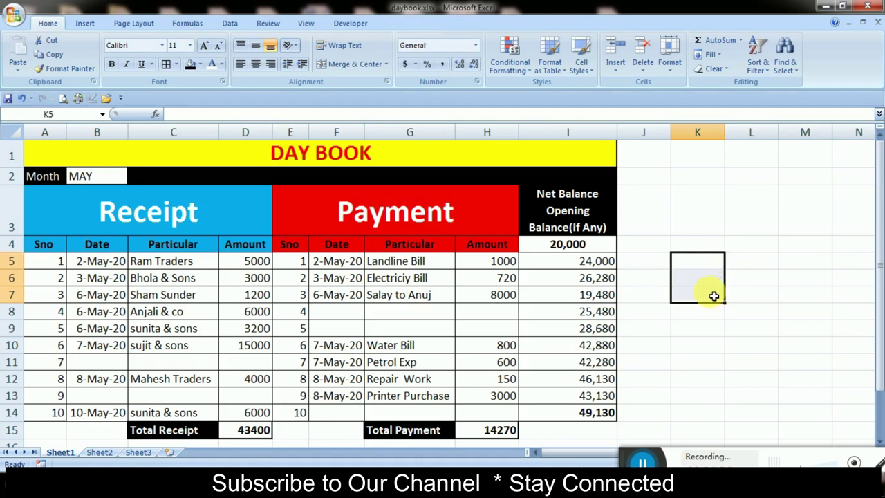
pyautogui.click(677, 429)
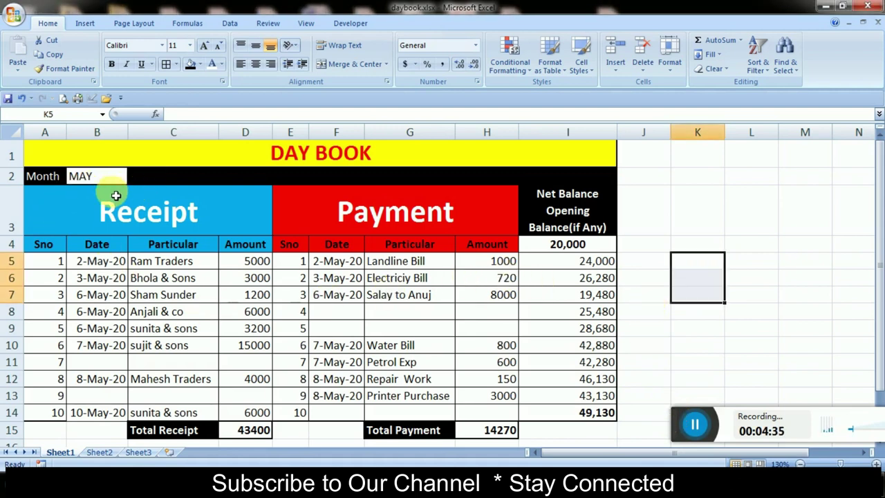
pyautogui.click(113, 179)
pyautogui.press('Delete')
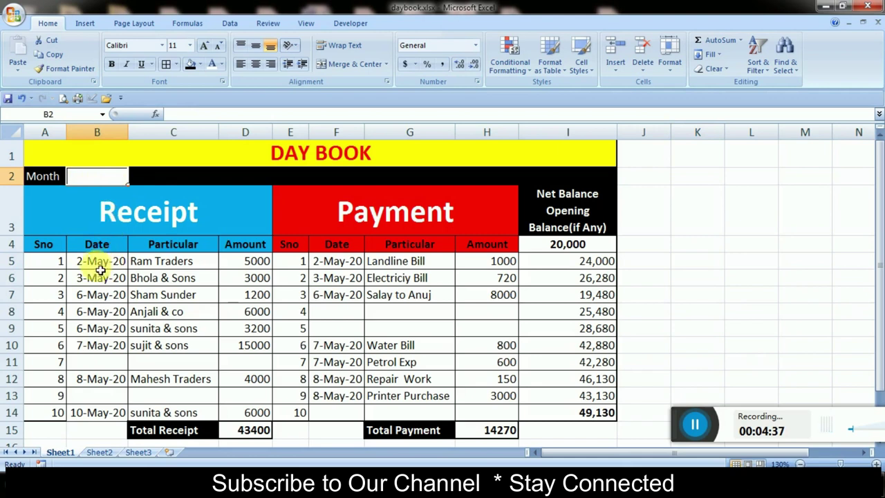
pyautogui.moveTo(62, 261)
pyautogui.mouseDown()
pyautogui.moveTo(100, 302)
pyautogui.moveTo(541, 403)
pyautogui.mouseUp()
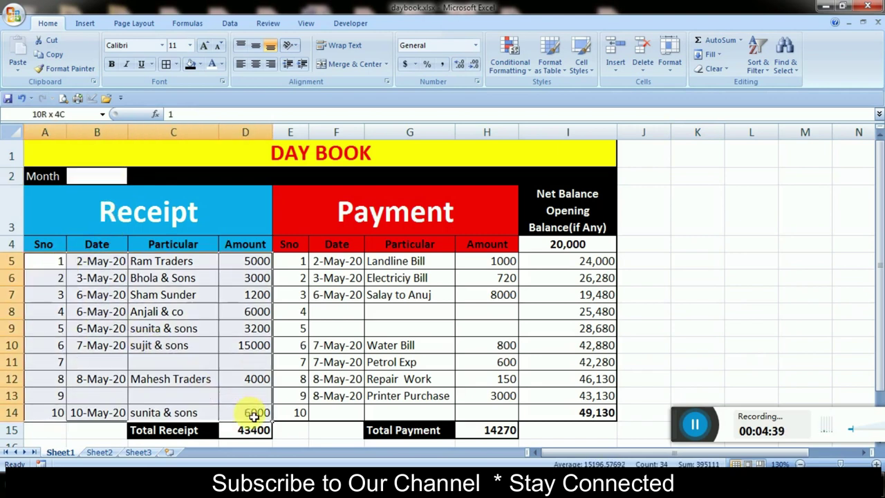
pyautogui.press('Delete')
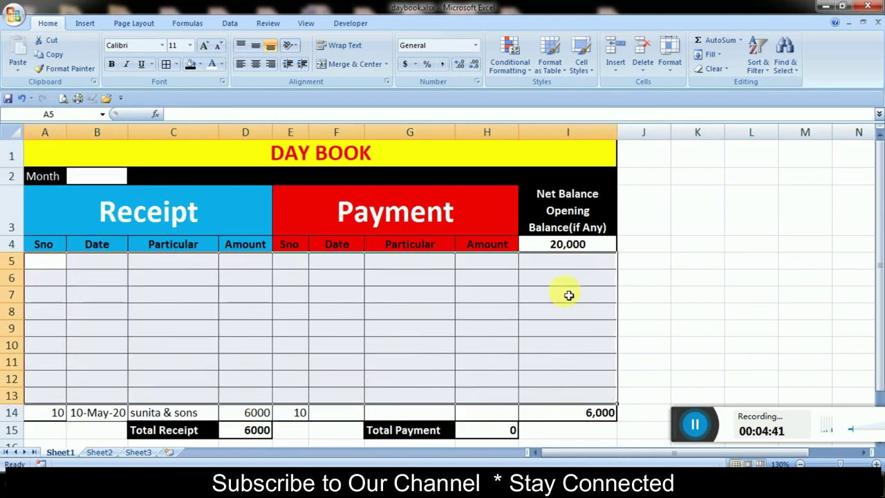
pyautogui.click(555, 245)
pyautogui.press('Delete')
# Clear the leftover row 14 entries and the Total Receipt and Total Payment cells
pyautogui.click(580, 412)
pyautogui.press('Delete')
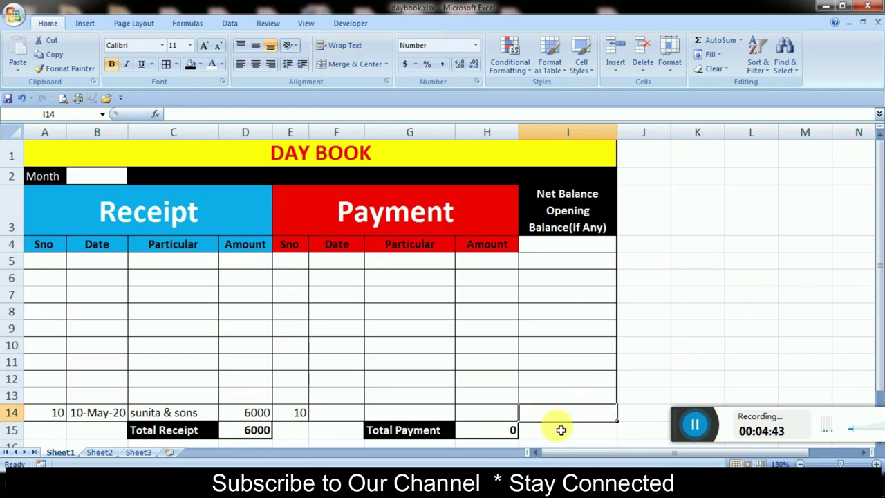
pyautogui.click(500, 437)
pyautogui.moveTo(339, 413); pyautogui.dragTo(62, 378)
pyautogui.press('Delete')
pyautogui.click(266, 430)
pyautogui.press('Delete')
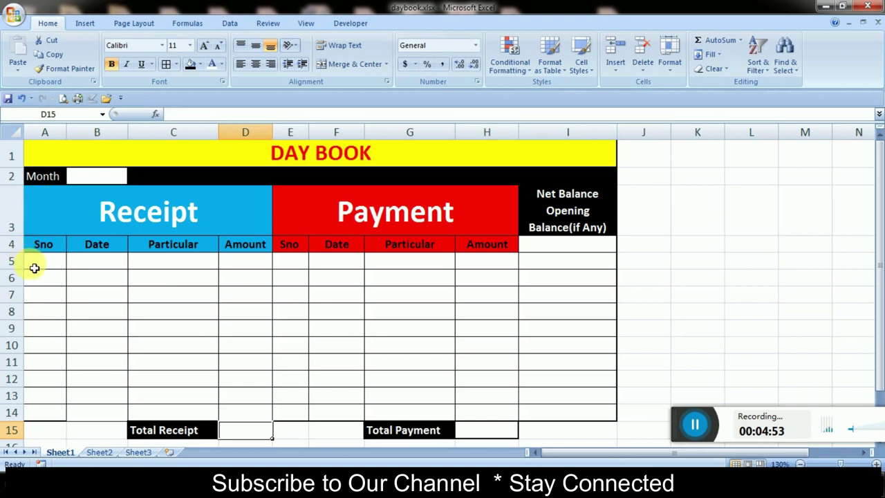
# Number the Receipt Sno cells A5:A14 from 1 to 10 and centre them
pyautogui.click(34, 267)
pyautogui.click(47, 414)
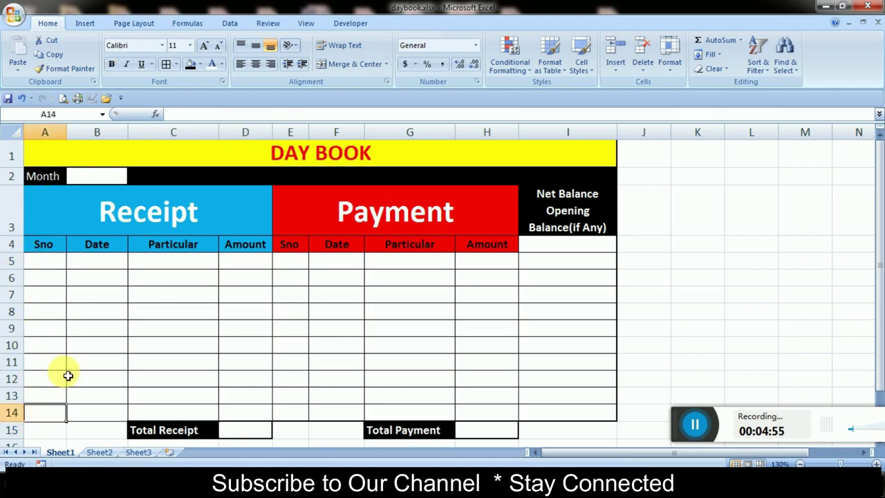
pyautogui.moveTo(162, 266); pyautogui.dragTo(162, 395)
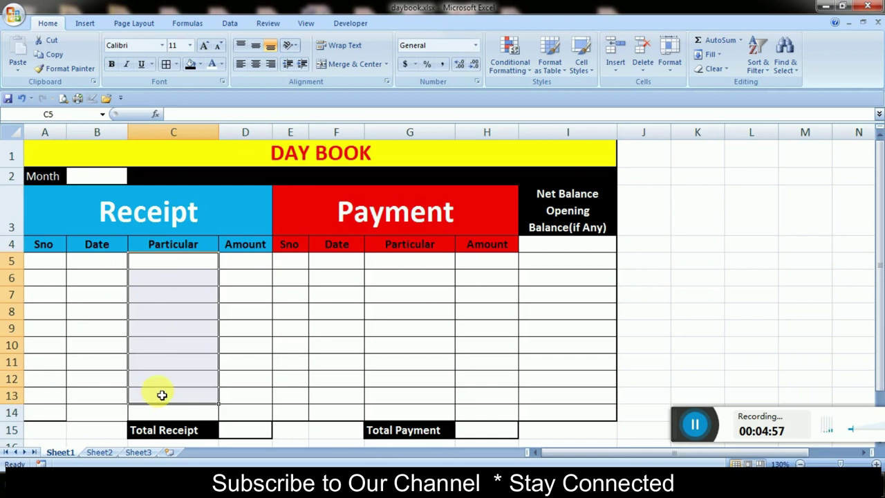
pyautogui.scroll(-4, 162, 390)
pyautogui.scroll(-3, 162, 388)
pyautogui.scroll(7, 164, 389)
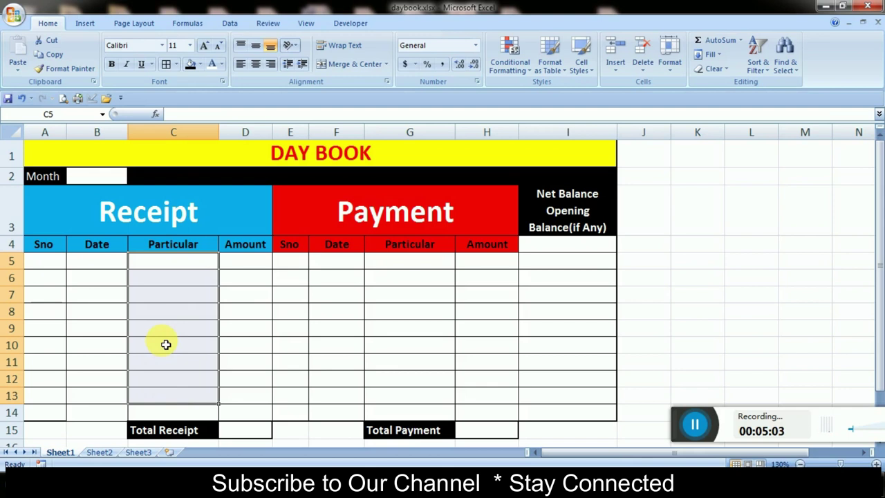
pyautogui.click(54, 263)
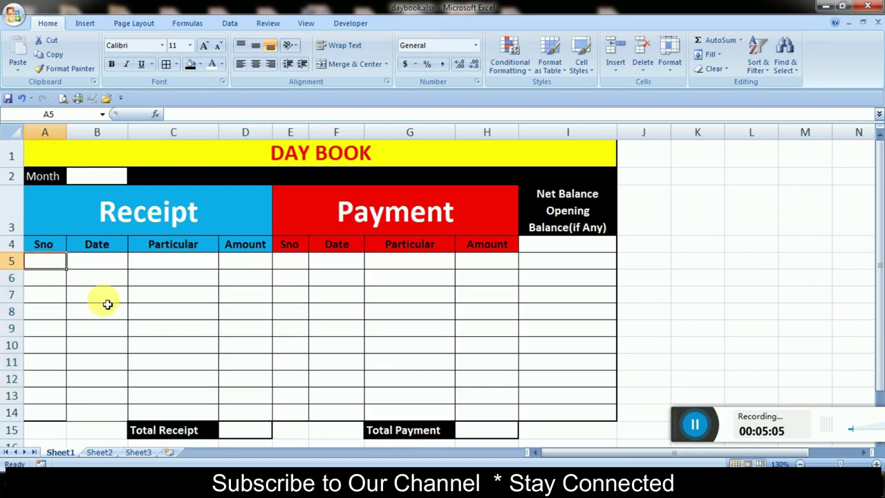
pyautogui.write('1')
pyautogui.press('Return')
pyautogui.press('Up')
pyautogui.moveTo(67, 269); pyautogui.dragTo(67, 417)
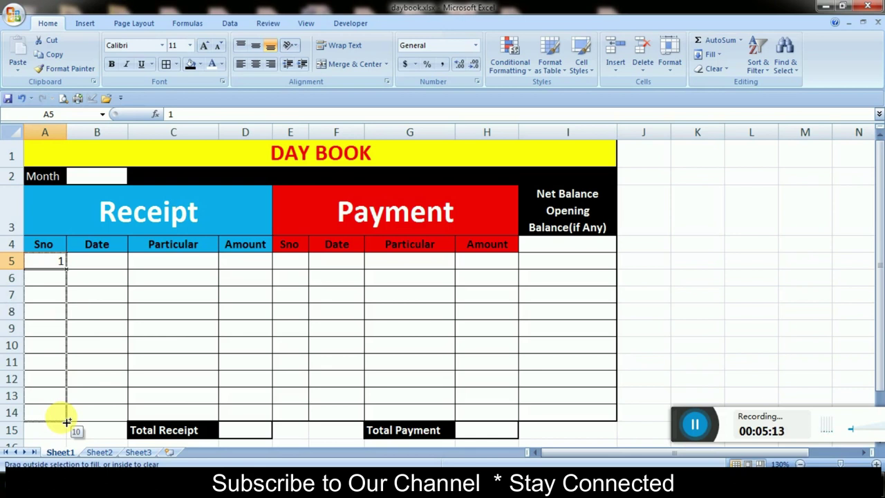
pyautogui.moveTo(67, 420); pyautogui.dragTo(68, 419)
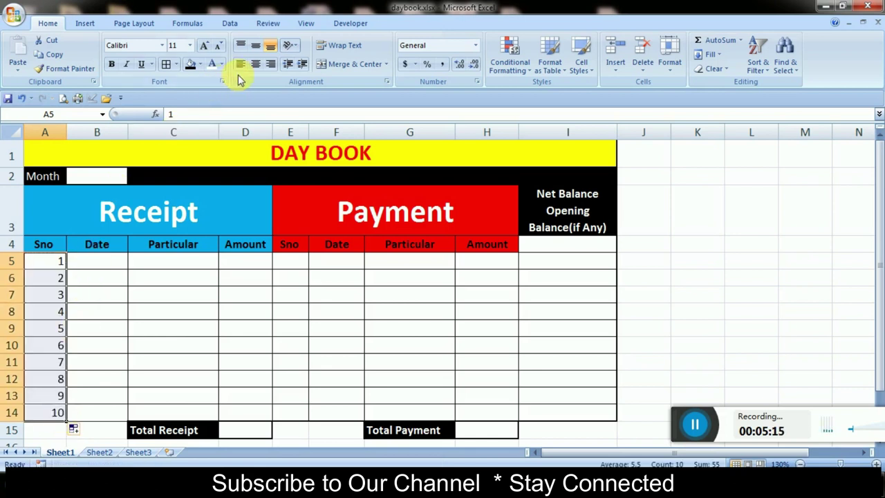
pyautogui.click(253, 66)
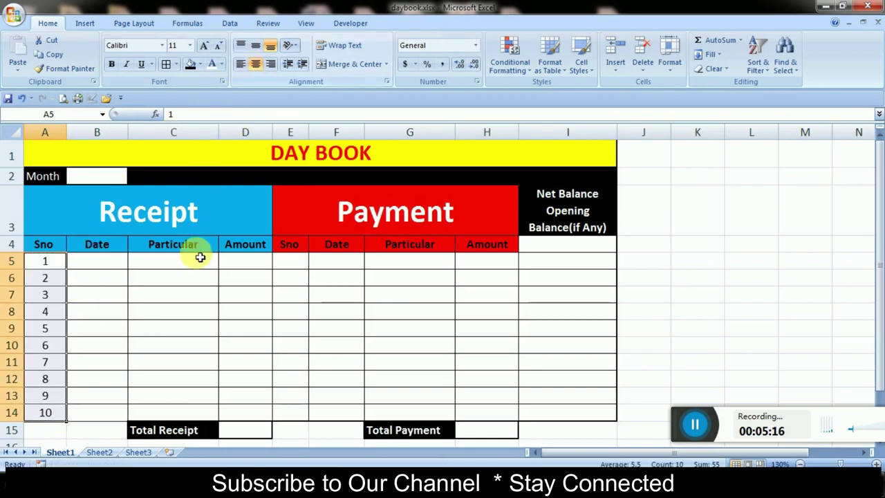
# Number the Payment Sno cells E5:E14 from 1 to 10 and centre them
pyautogui.click(291, 266)
pyautogui.write('1')
pyautogui.press('Return')
pyautogui.click(293, 266)
pyautogui.press('Return')
pyautogui.click(292, 266)
pyautogui.moveTo(313, 273); pyautogui.dragTo(319, 380)
pyautogui.scroll(1, 317, 377)
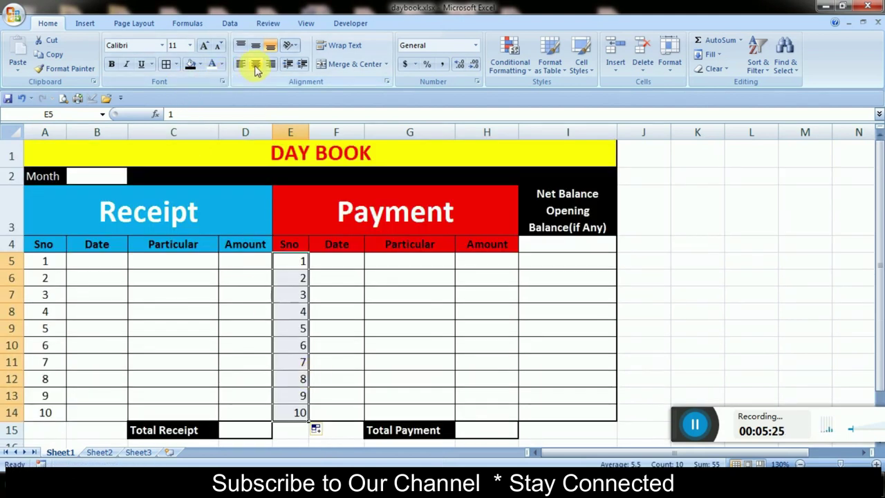
pyautogui.click(255, 66)
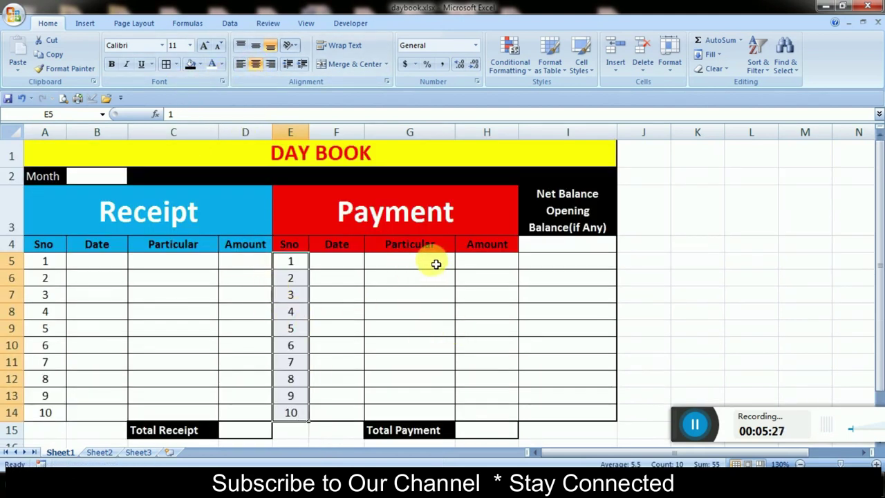
pyautogui.click(559, 248)
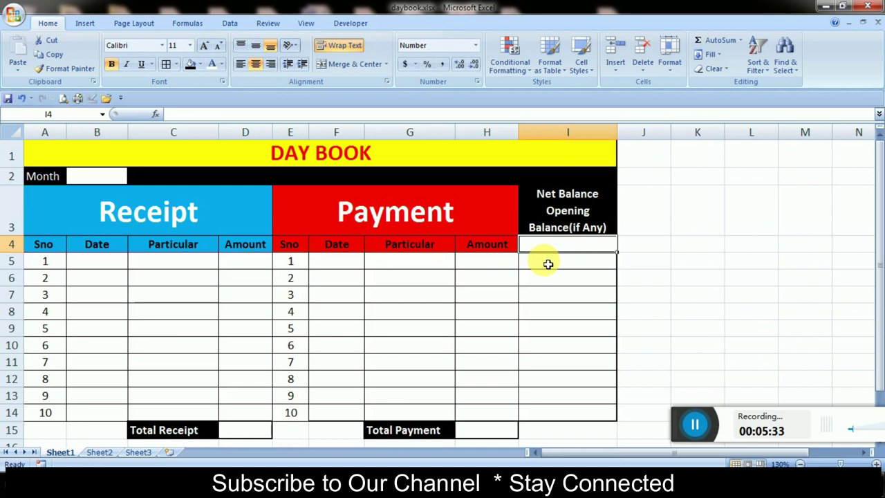
# Enter =D5+I4-H5 in I5 and fill it down through I14 with Ctrl+D
pyautogui.click(547, 268)
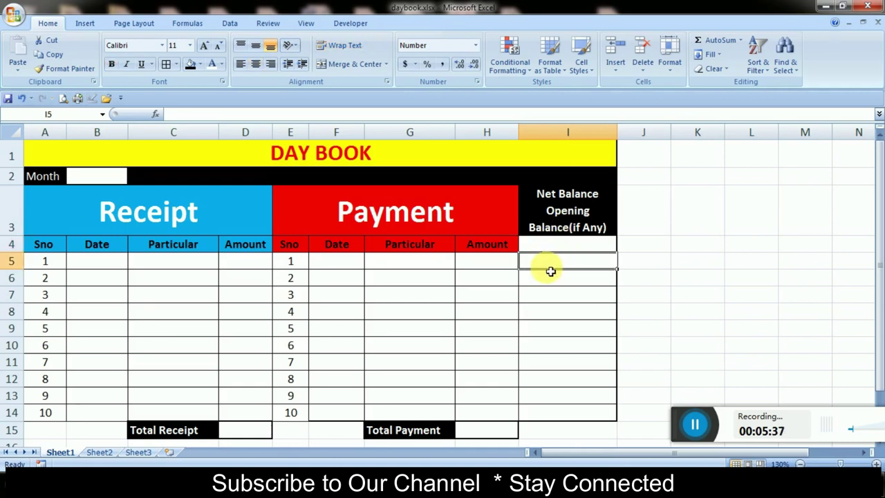
pyautogui.write('=')
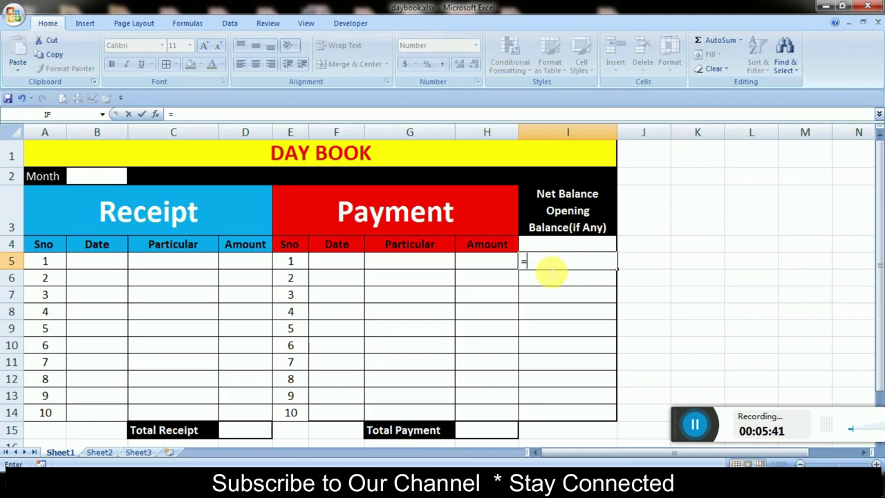
pyautogui.click(254, 266)
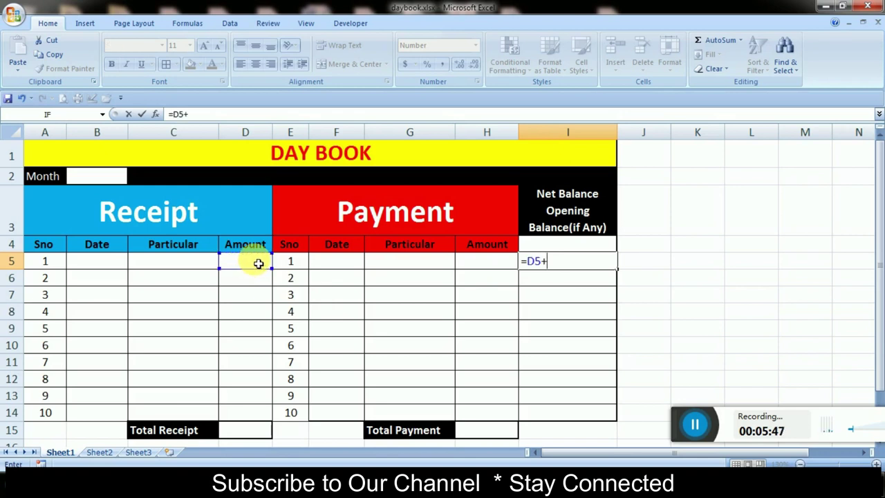
pyautogui.click(563, 247)
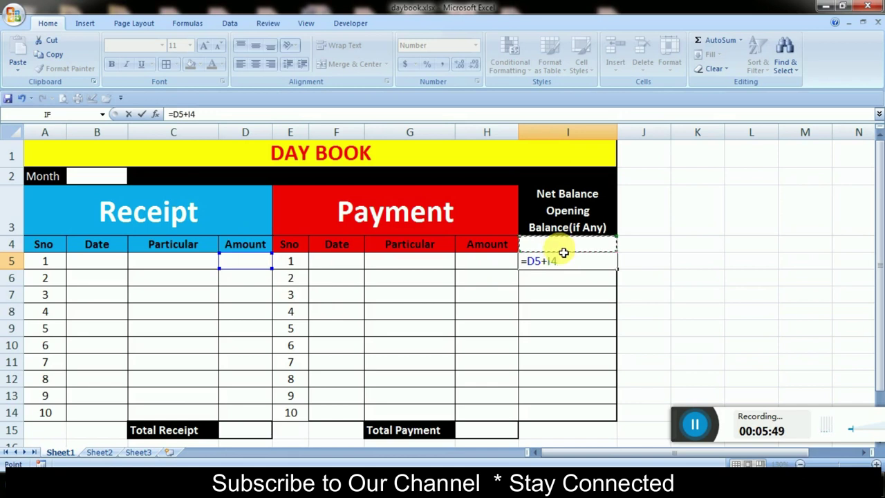
pyautogui.write('-')
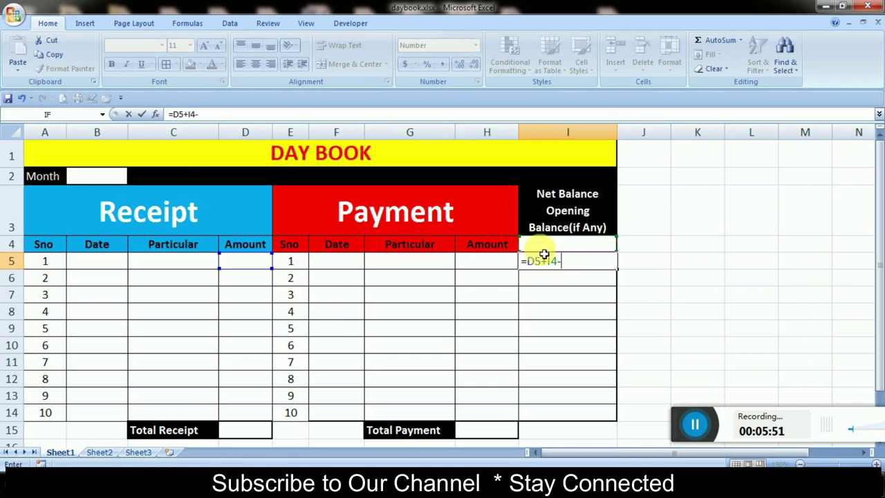
pyautogui.click(497, 269)
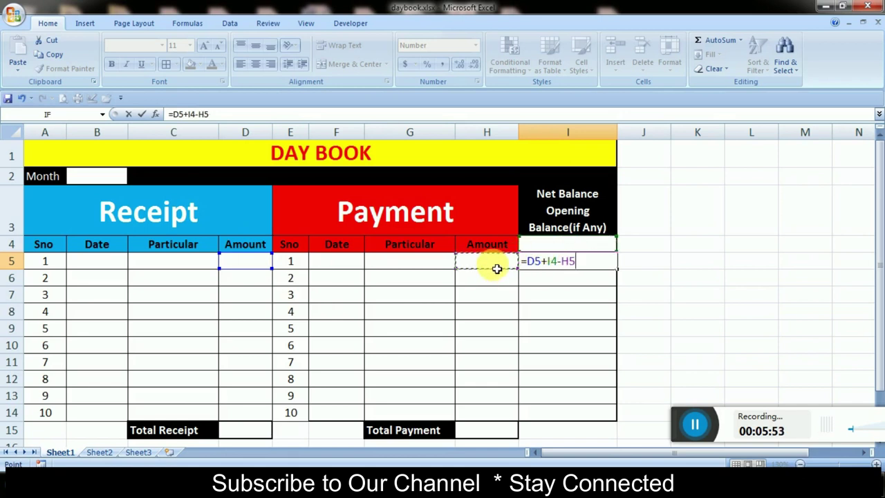
pyautogui.press('Return')
pyautogui.moveTo(546, 262); pyautogui.dragTo(557, 417)
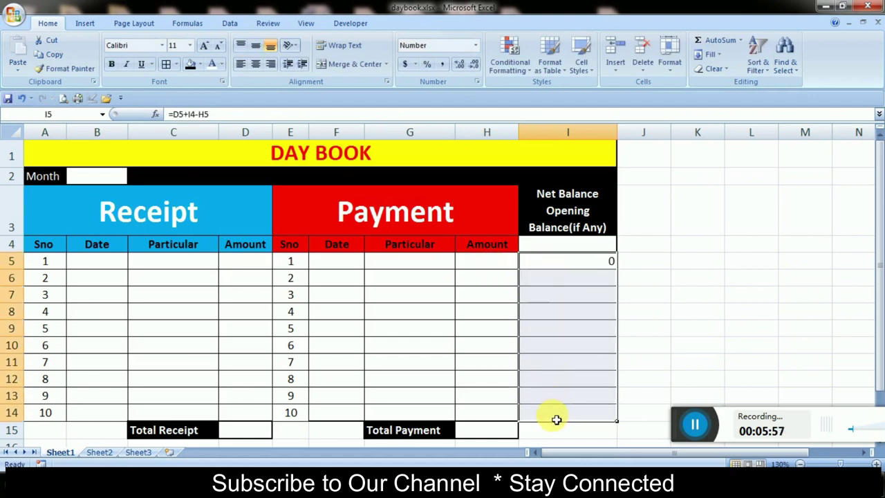
pyautogui.hotkey('ctrl', 'd')
pyautogui.click(660, 330)
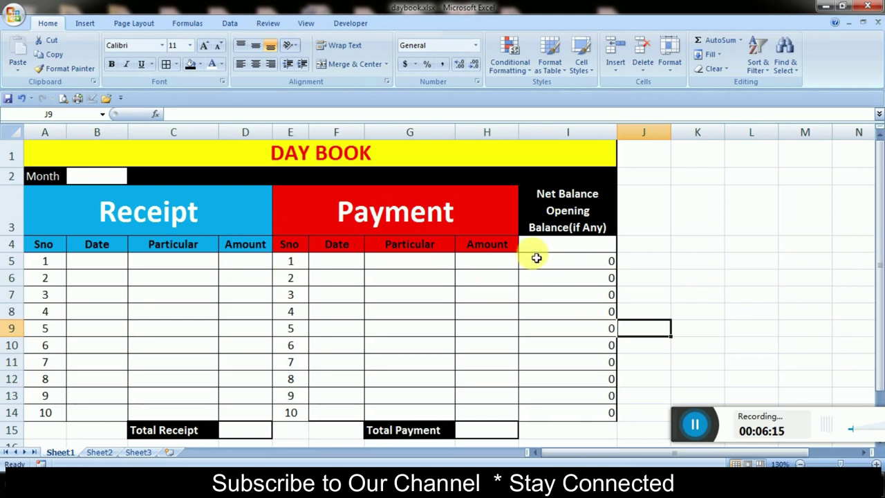
# Enter 10,000 as the opening balance in I4
pyautogui.moveTo(881, 477)
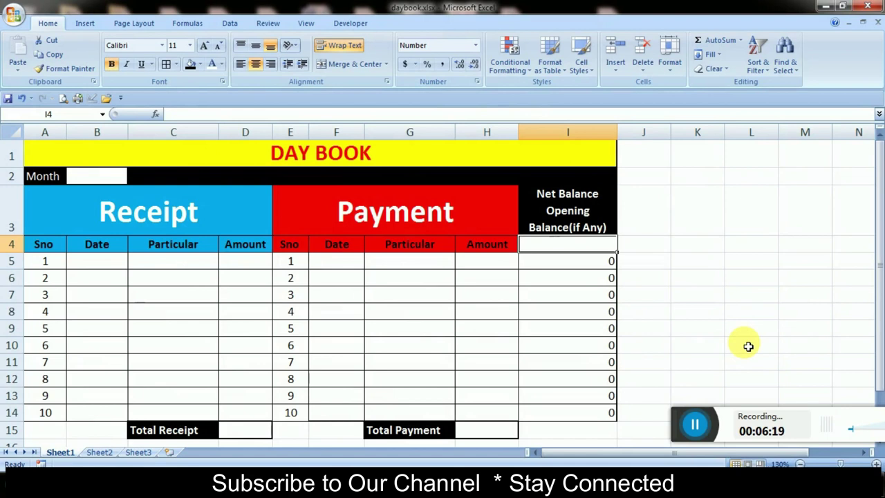
pyautogui.write('10')
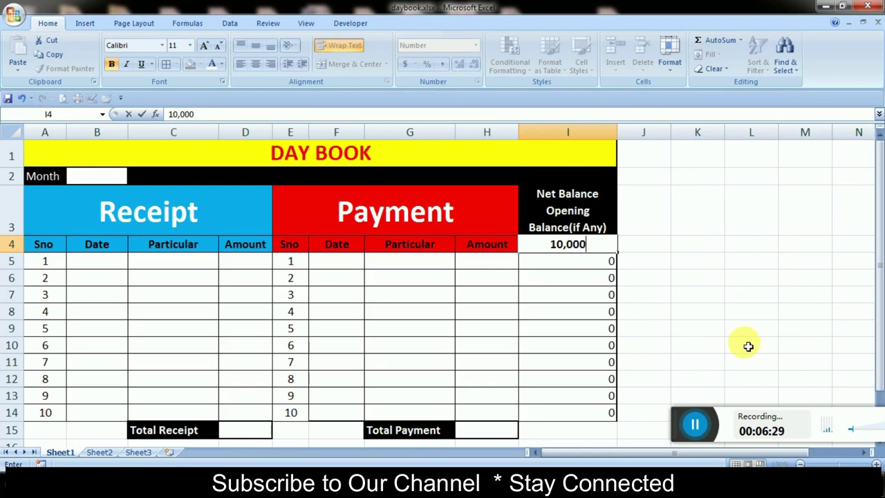
pyautogui.press('Return')
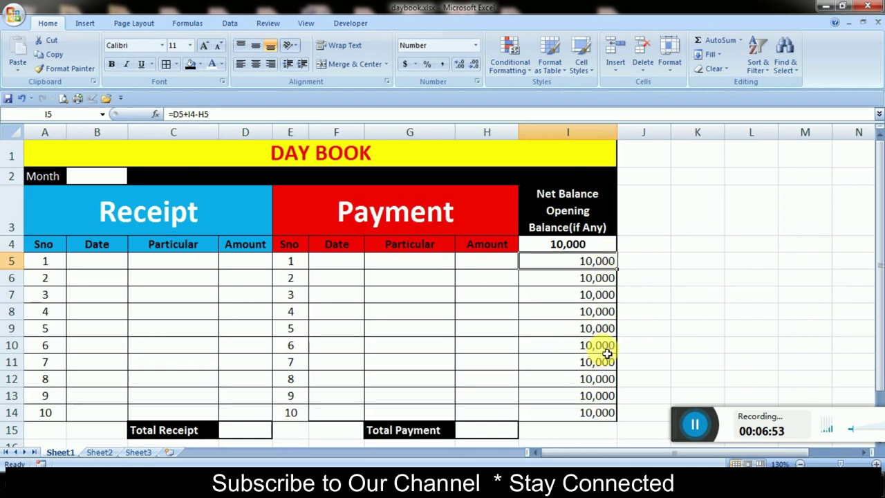
# Change I5 to =IF(AND(D5=0,H5=0),0,D5+I4-H5) and copy it down to I14
pyautogui.press('F2')
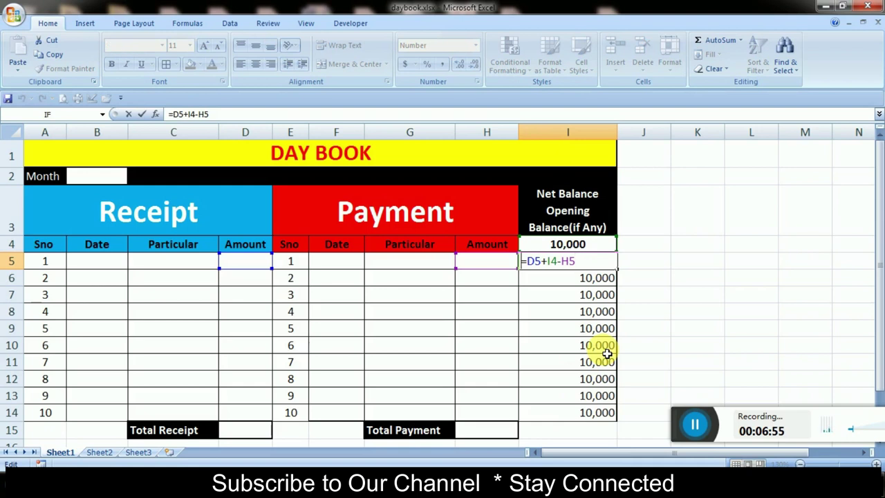
pyautogui.press('Home')
pyautogui.press('Right')
pyautogui.write('if')
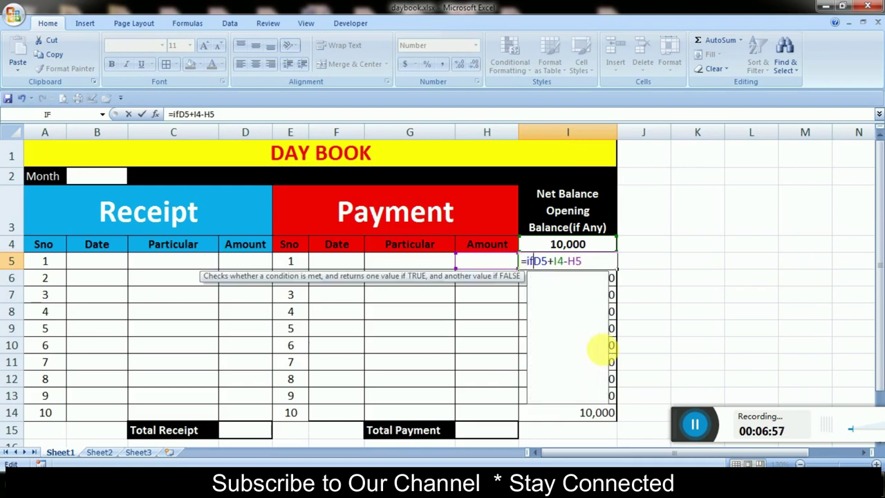
pyautogui.write('(a')
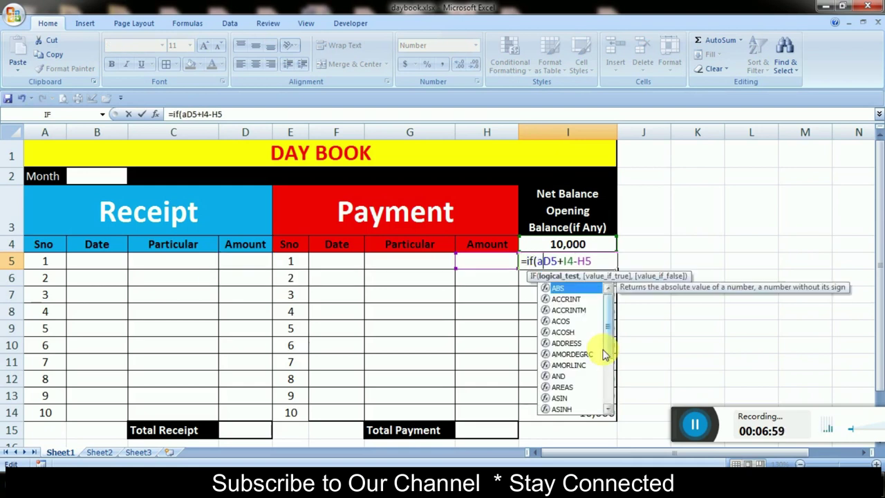
pyautogui.write('nd(')
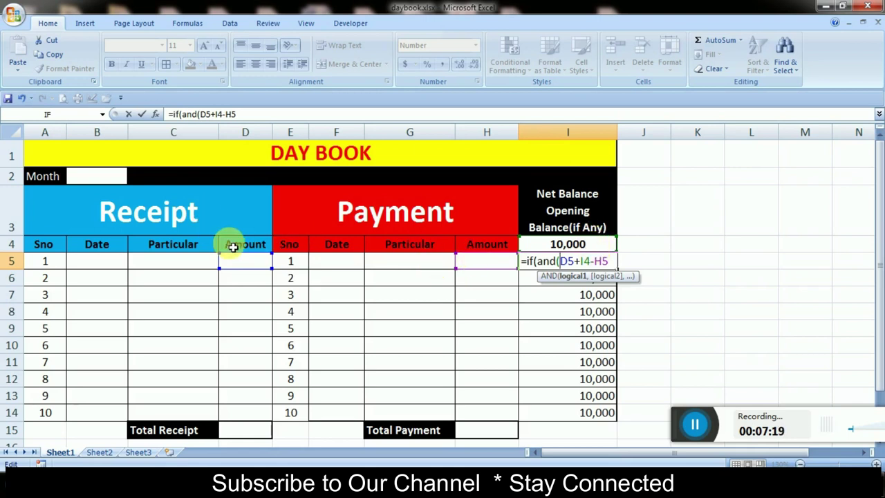
pyautogui.click(247, 263)
pyautogui.write('=')
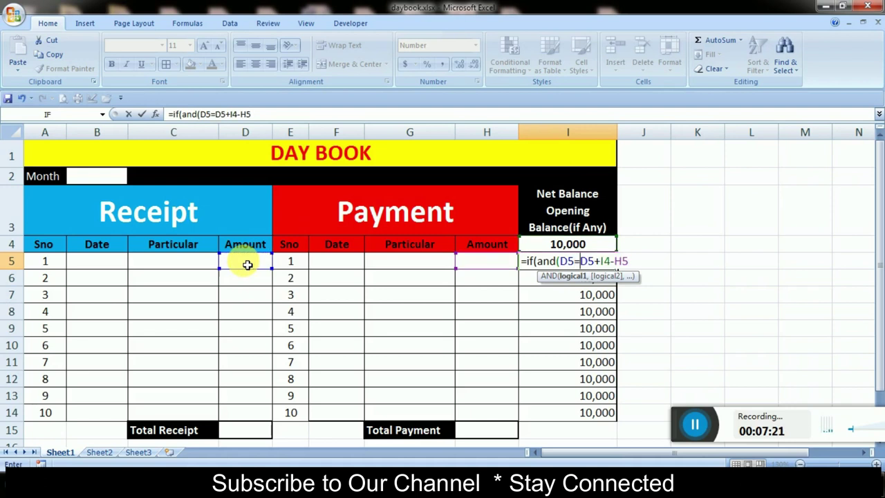
pyautogui.write('0')
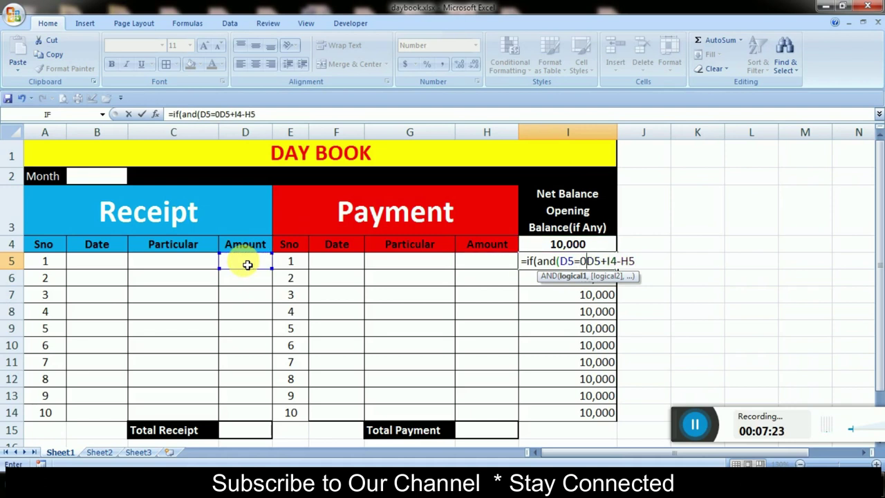
pyautogui.write(',')
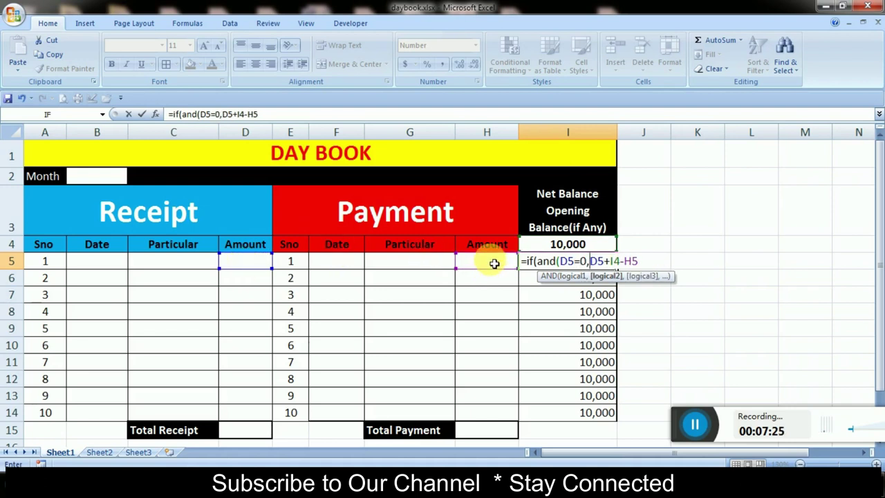
pyautogui.click(494, 263)
pyautogui.write('=0')
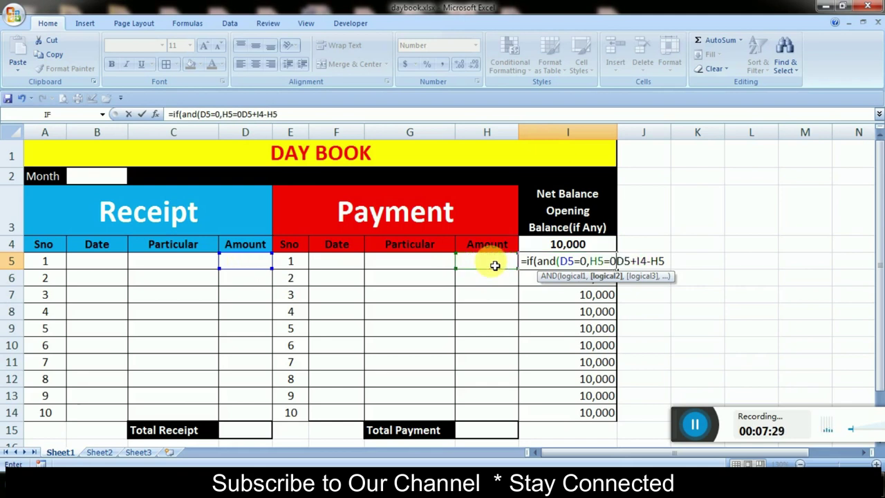
pyautogui.write(')')
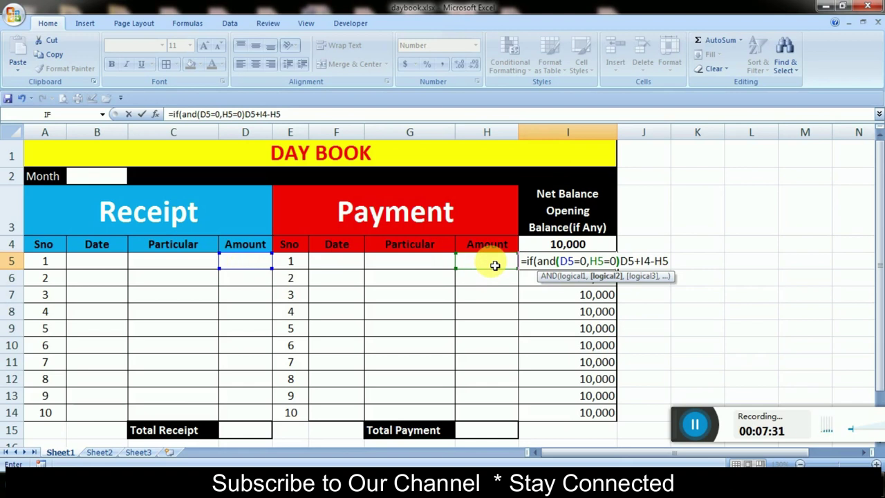
pyautogui.write(',')
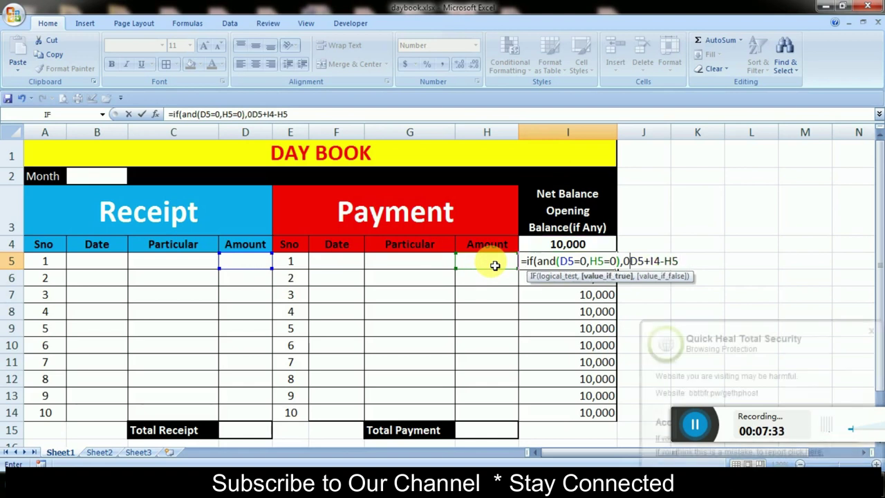
pyautogui.write('0')
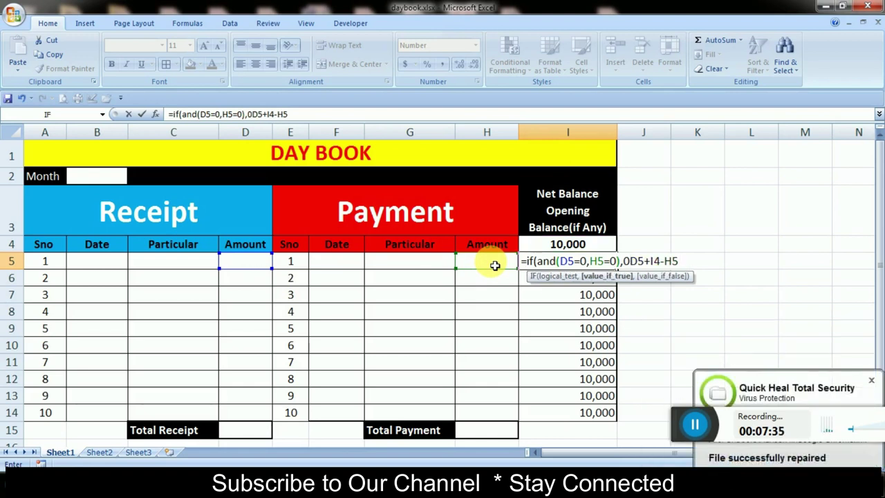
pyautogui.write(',')
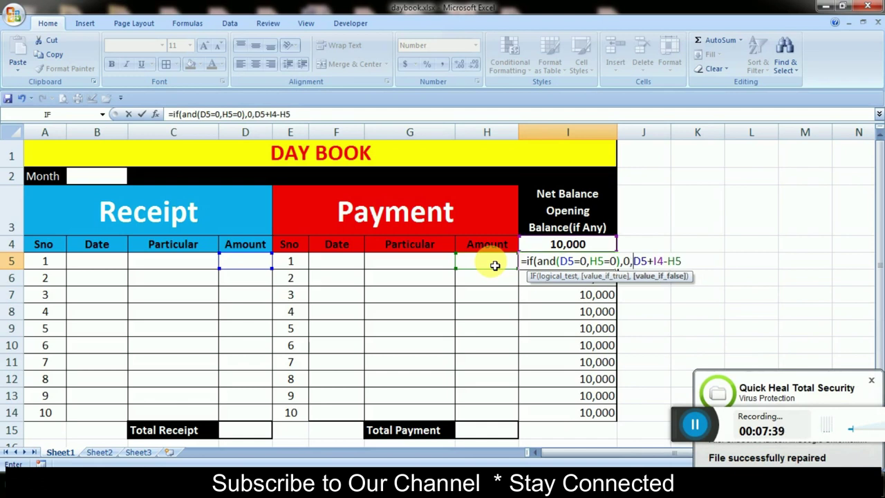
pyautogui.press('Return')
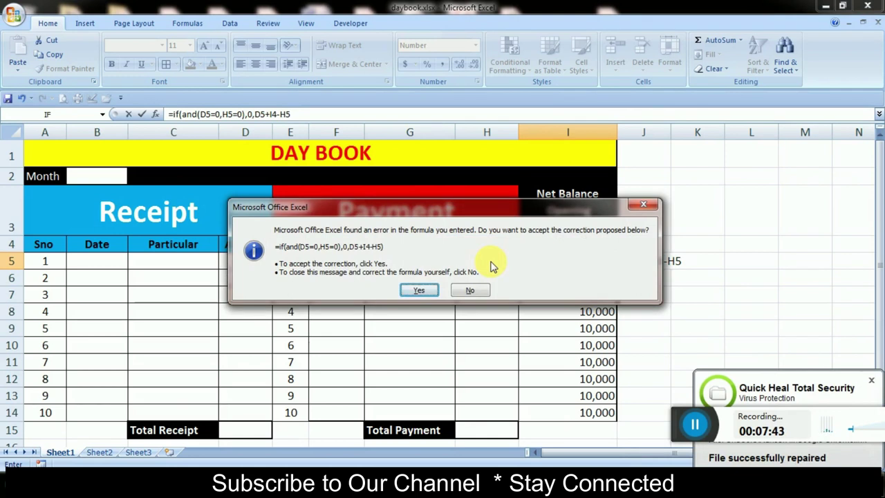
pyautogui.press('Return')
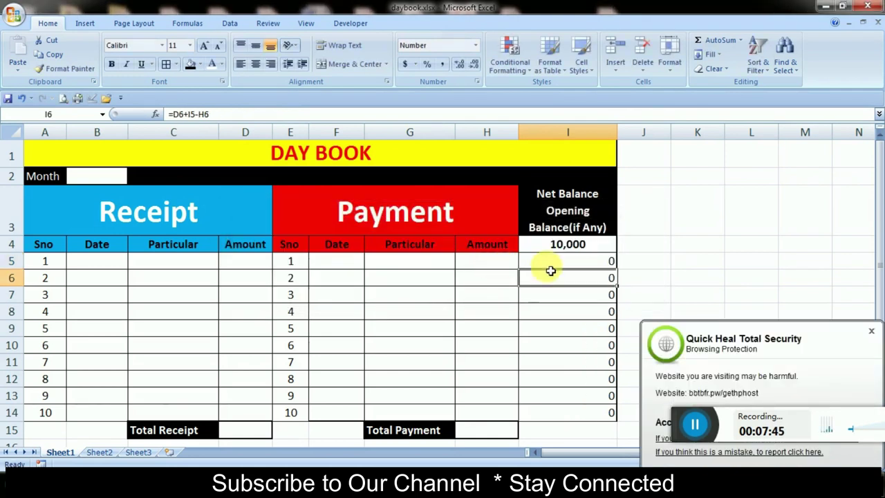
pyautogui.moveTo(616, 270); pyautogui.dragTo(618, 420)
pyautogui.click(637, 262)
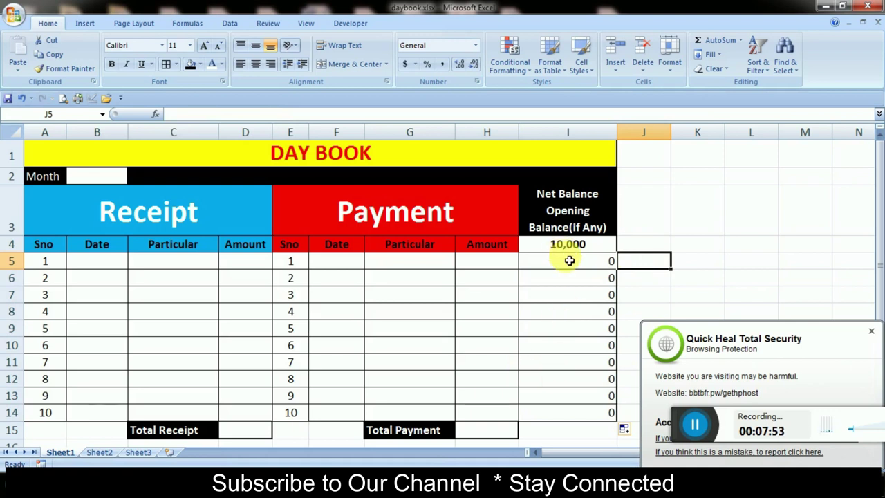
# Enter MAY in Month cell B2, briefly trying year digits before keeping just MAY
pyautogui.click(104, 181)
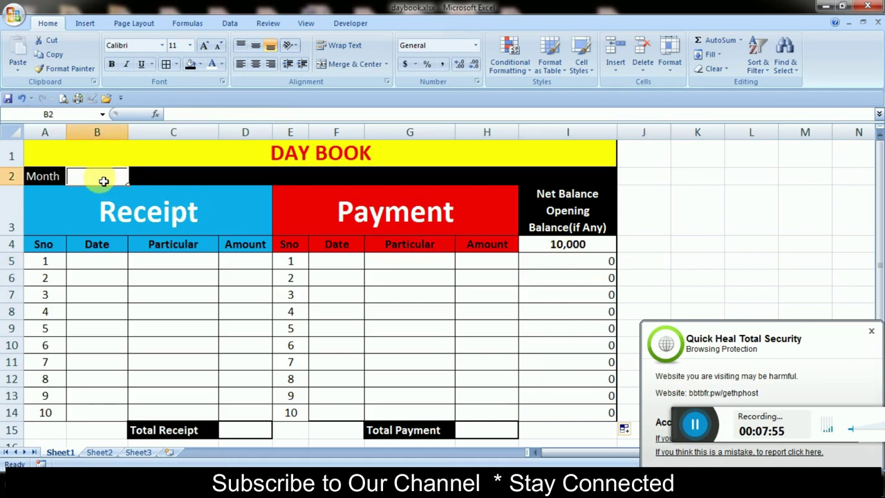
pyautogui.write('MAY')
pyautogui.press('Return')
pyautogui.click(104, 180)
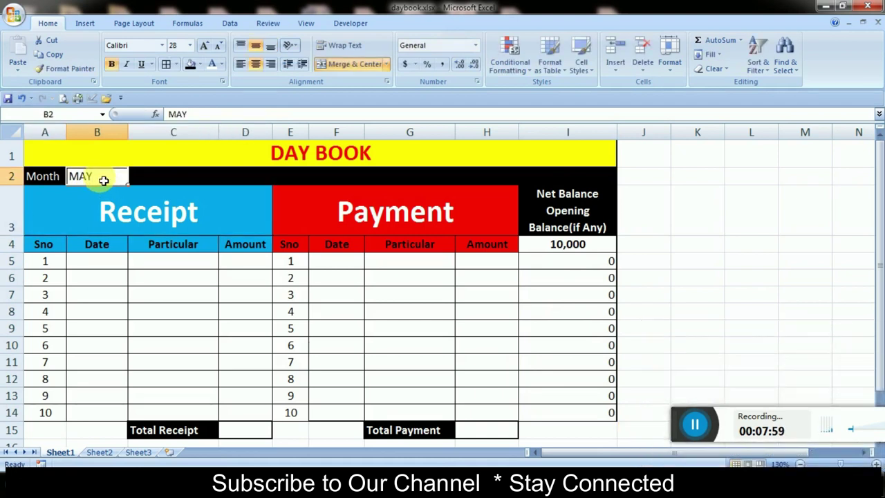
pyautogui.press('F2')
pyautogui.write('20')
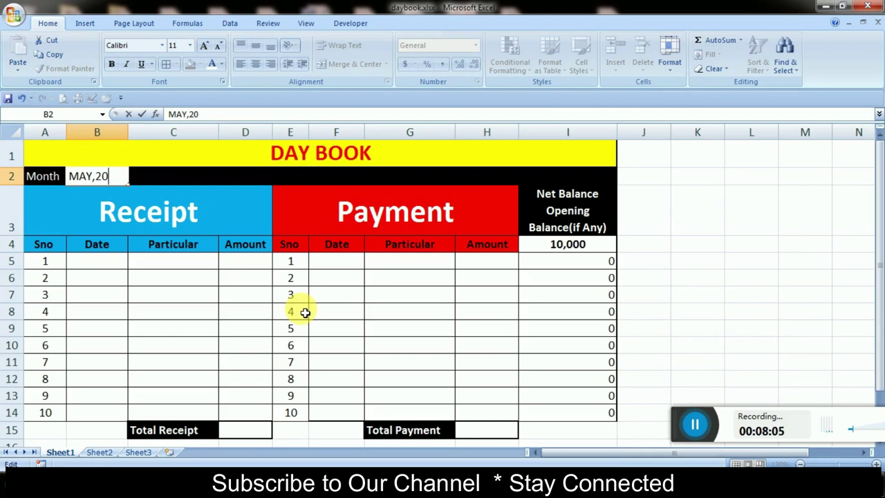
pyautogui.press('BackSpace')
pyautogui.write('1')
pyautogui.press('BackSpace')
pyautogui.write('2')
pyautogui.press('BackSpace')
pyautogui.write('3')
pyautogui.press('BackSpace')
pyautogui.press('BackSpace')
pyautogui.press('BackSpace')
pyautogui.press('Return')
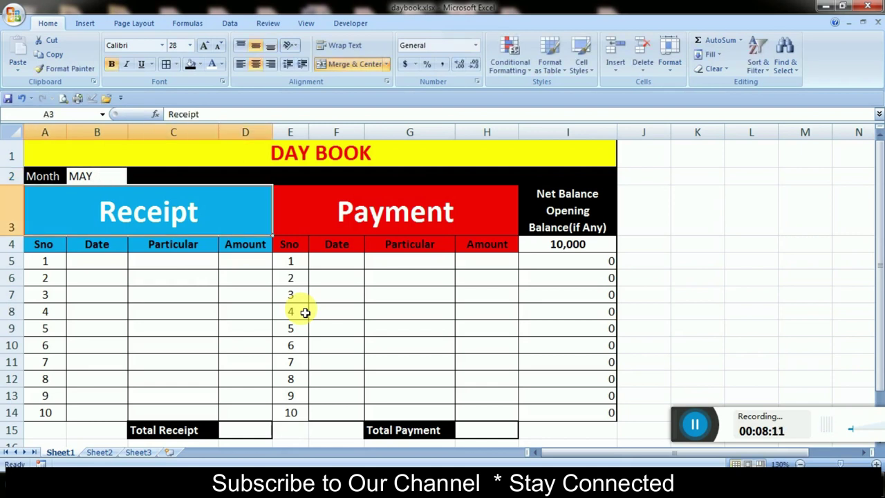
pyautogui.press('Return')
pyautogui.press('Return')
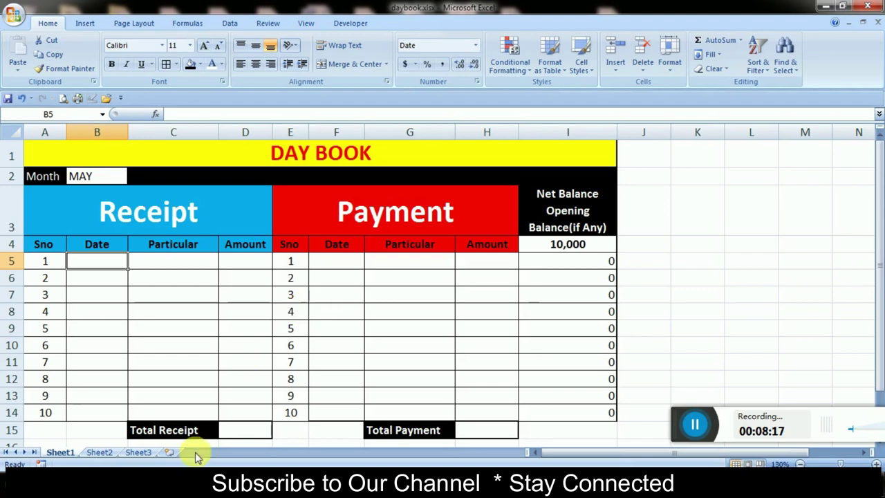
# Enter =SUM(D5:D14) in D15 to total the Receipt amounts
pyautogui.click(254, 438)
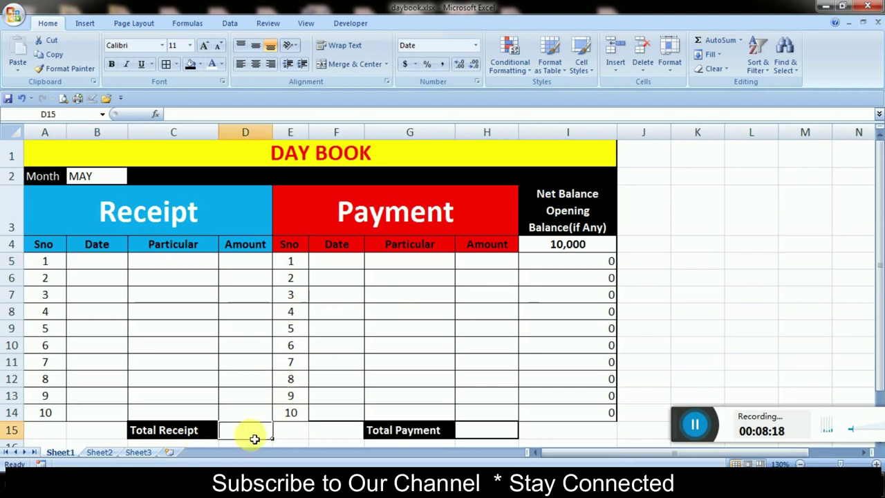
pyautogui.click(493, 431)
pyautogui.click(257, 438)
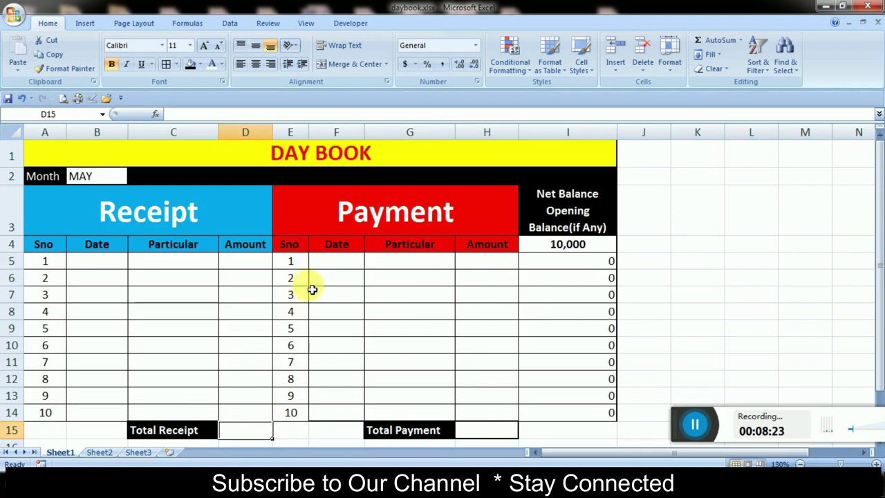
pyautogui.write('=SUM(')
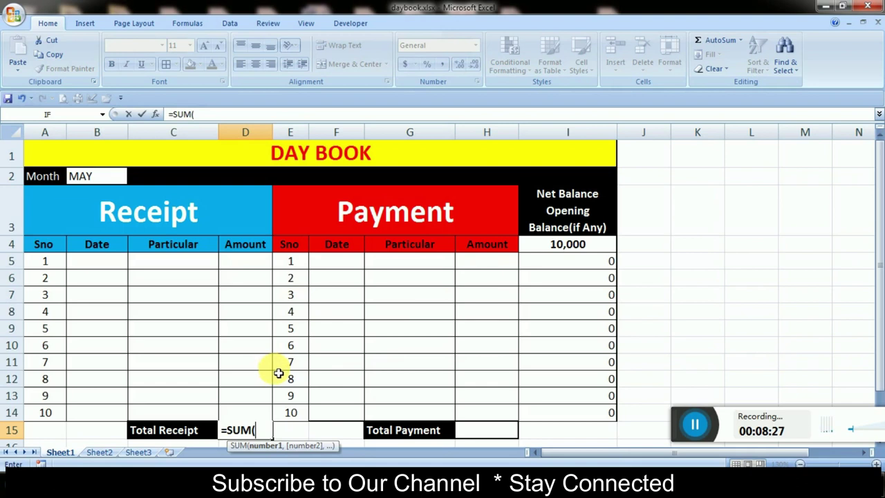
pyautogui.moveTo(253, 262); pyautogui.dragTo(249, 413)
pyautogui.press('Return')
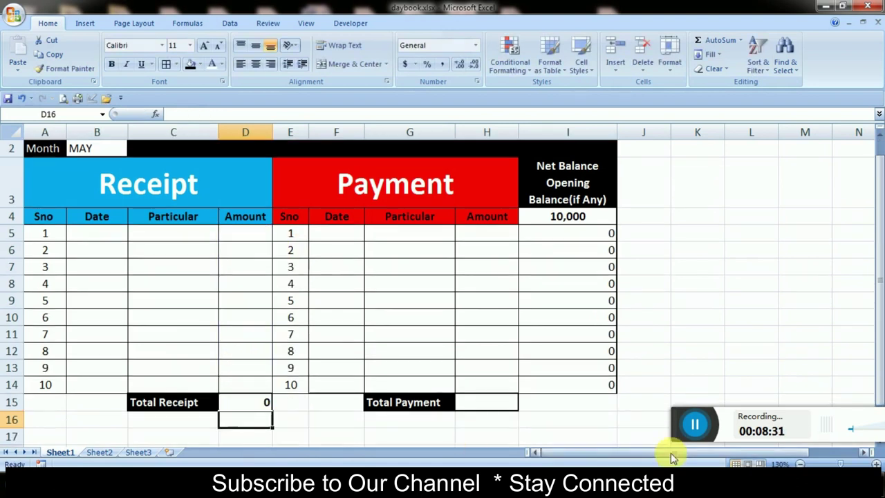
# Enter =SUM(H5:H14) in H15 to total the Payment amounts
pyautogui.click(503, 405)
pyautogui.write('=SUM')
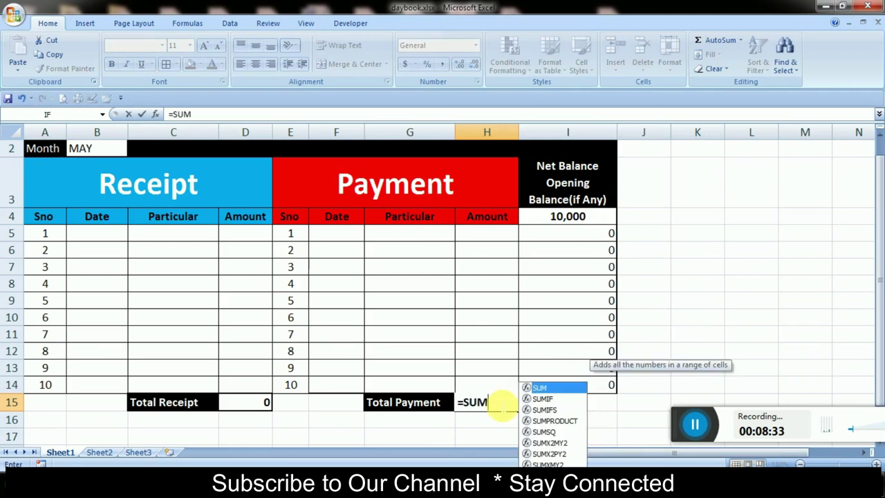
pyautogui.write('(')
pyautogui.moveTo(491, 234); pyautogui.dragTo(496, 384)
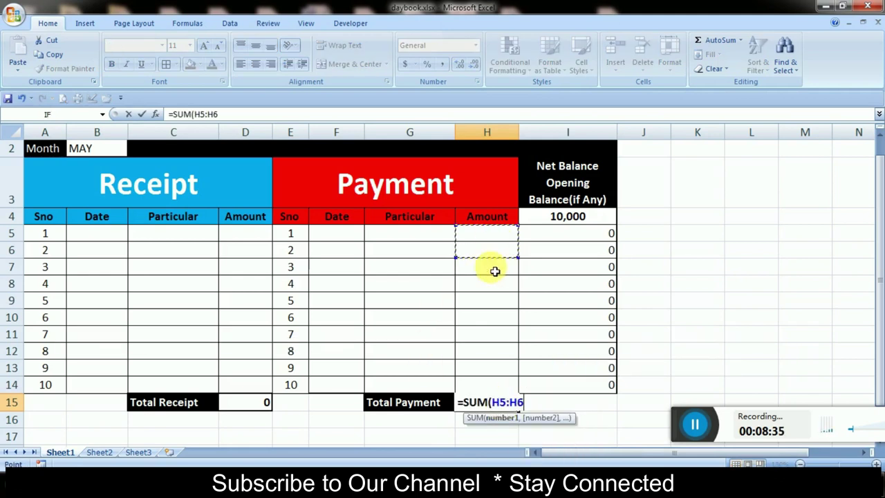
pyautogui.press('Return')
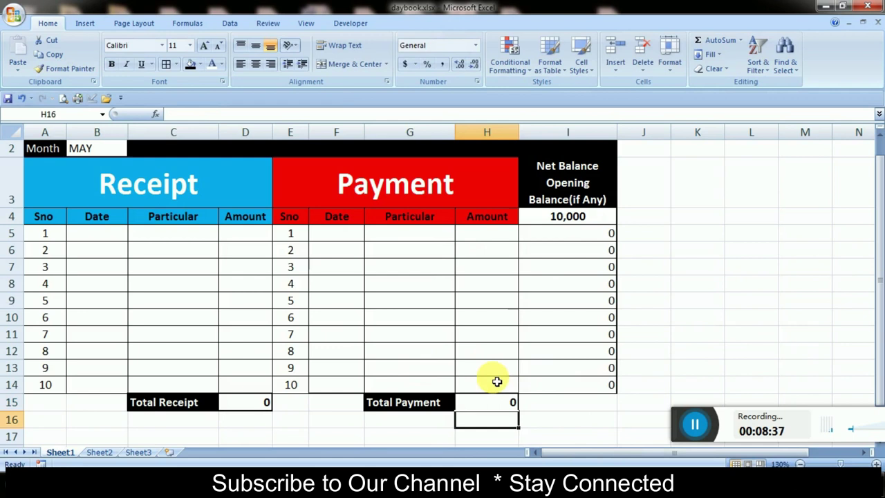
pyautogui.click(570, 220)
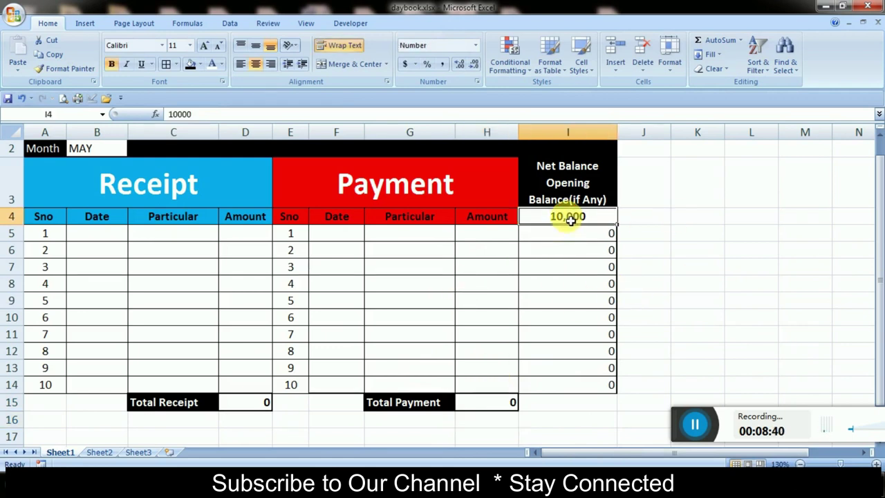
# Enter 02-MAY-20, RAM TRADERS and 15000 in the first receipt row B5:D5
pyautogui.click(118, 237)
pyautogui.write('02')
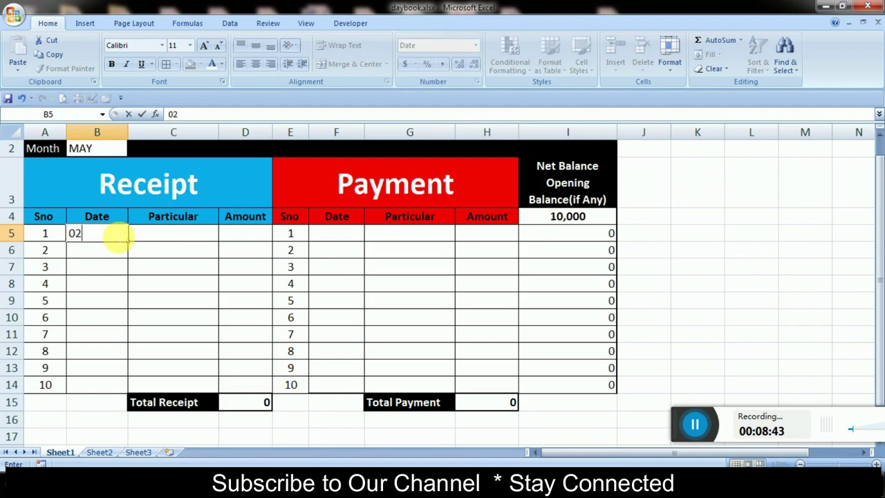
pyautogui.write('MAY-20')
pyautogui.press('Return')
pyautogui.click(202, 238)
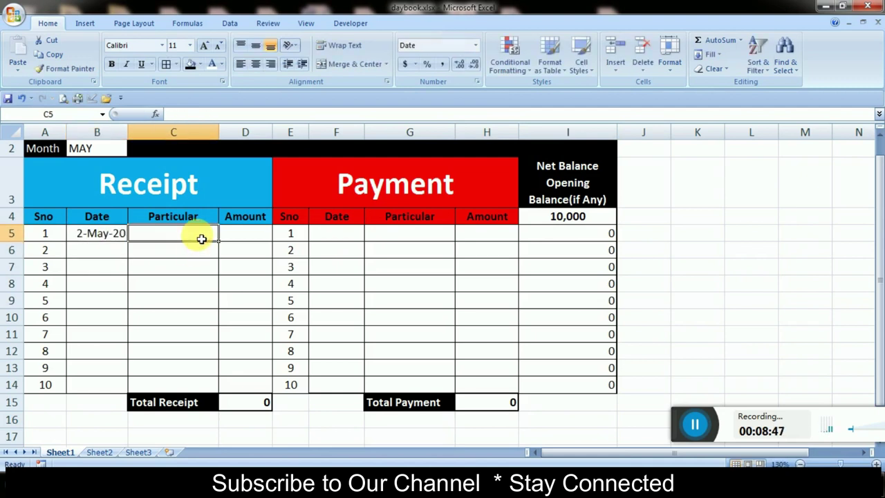
pyautogui.write('RAM TRADERS')
pyautogui.press('Return')
pyautogui.click(201, 239)
pyautogui.press('Right')
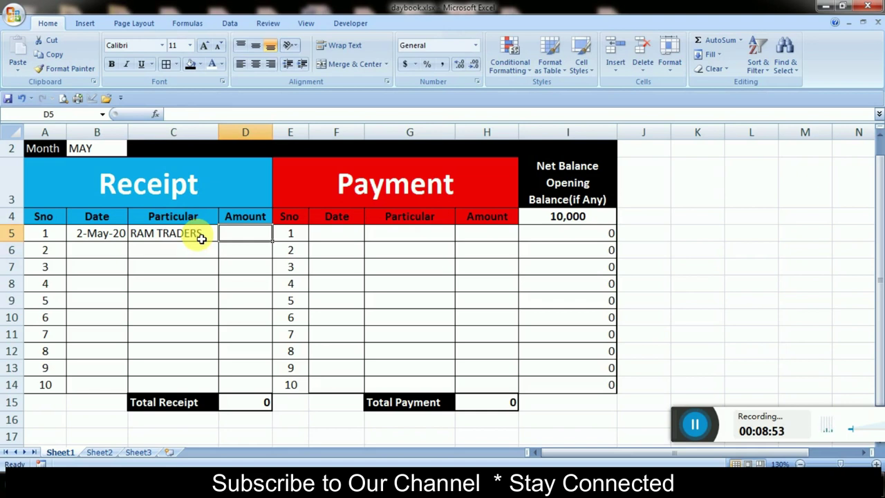
pyautogui.write('15000')
pyautogui.press('Return')
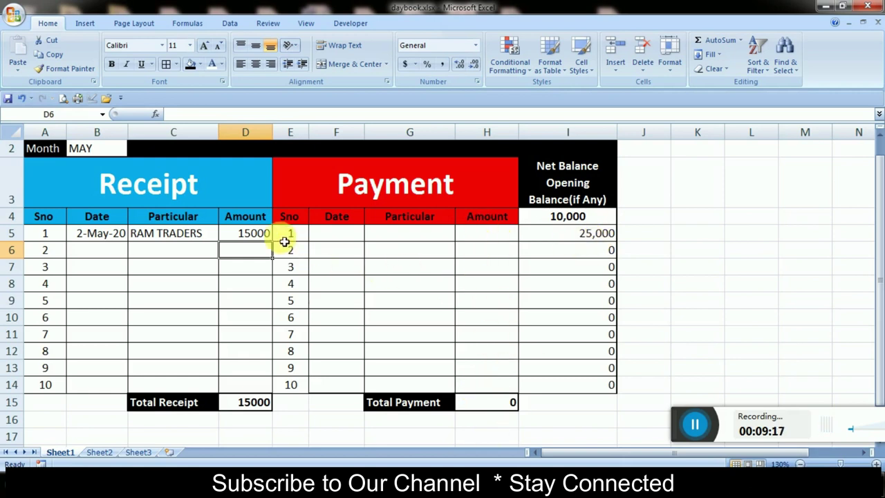
# Enter 02-MAY-20 in F5 and the electricity bill description in G5
pyautogui.click(338, 235)
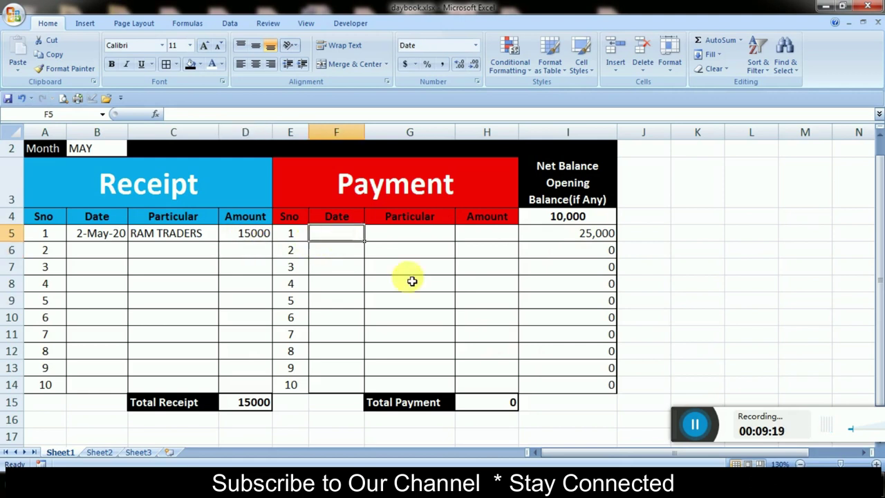
pyautogui.write('02-')
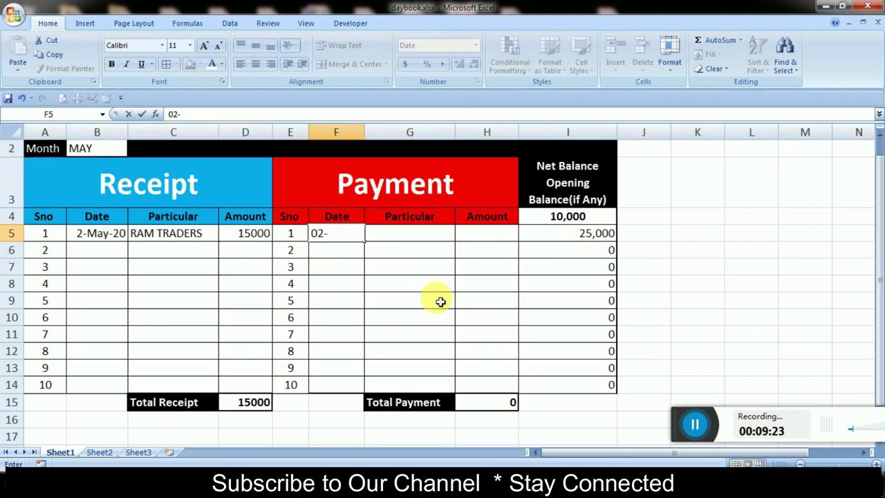
pyautogui.write('MAY-20')
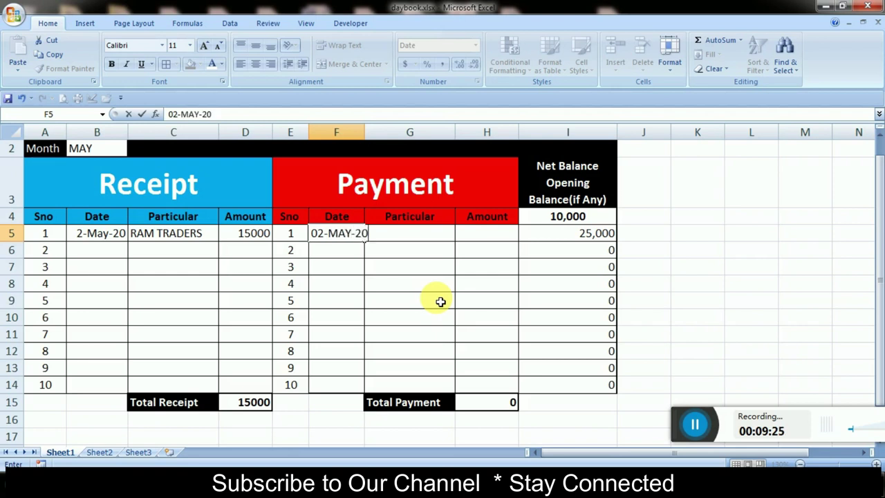
pyautogui.press('Return')
pyautogui.press('Up')
pyautogui.press('Right')
pyautogui.write('ELECTRCITY')
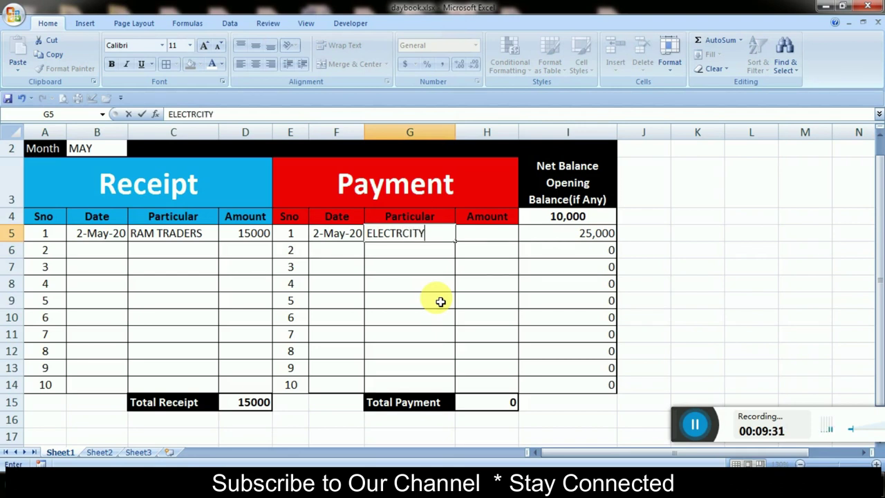
pyautogui.write(':')
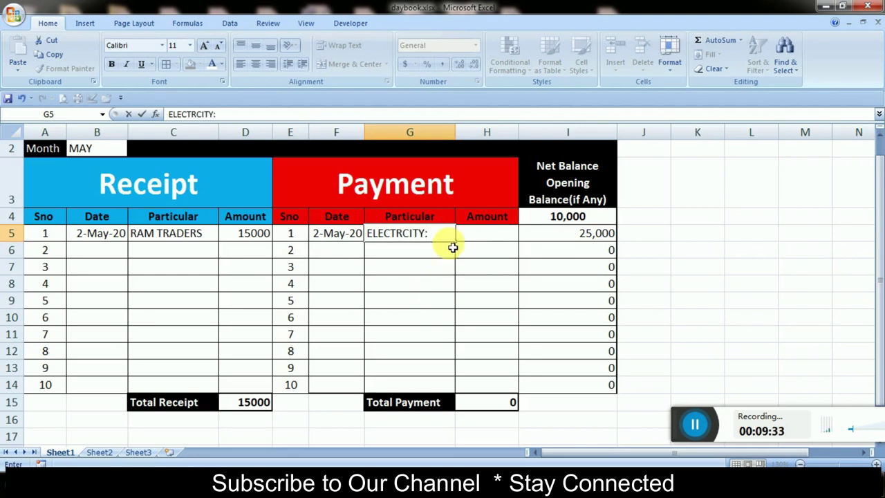
pyautogui.write('MT')
pyautogui.press('BackSpace')
pyautogui.press('BackSpace')
pyautogui.write('BIL')
pyautogui.press('Return')
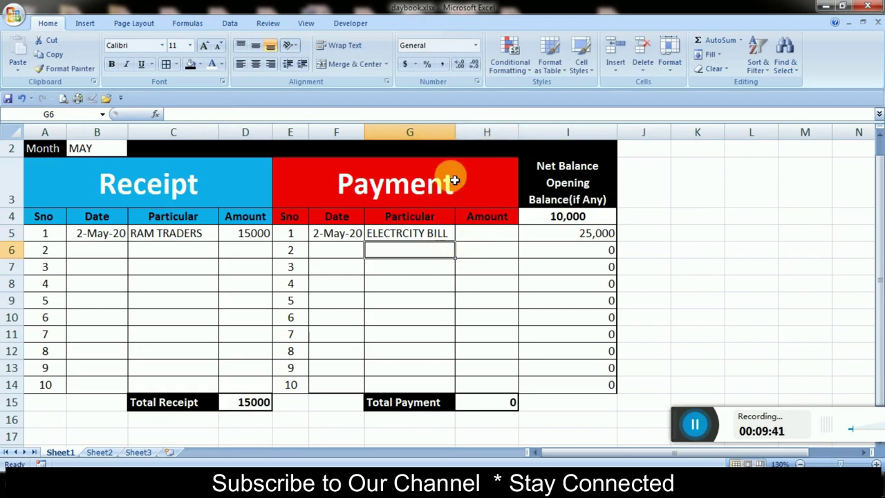
# Widen column G, append ':MTR NO 1201' to the description, and enter 1200 in H5
pyautogui.moveTo(460, 137); pyautogui.dragTo(526, 163)
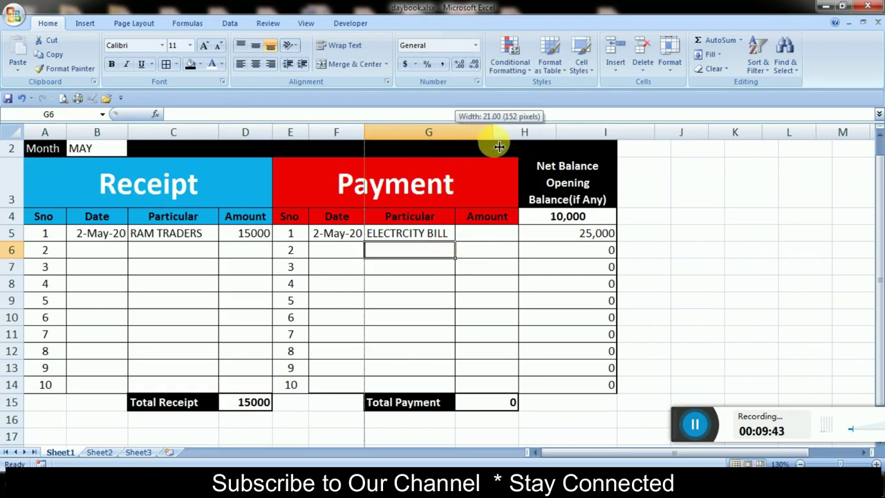
pyautogui.click(504, 234)
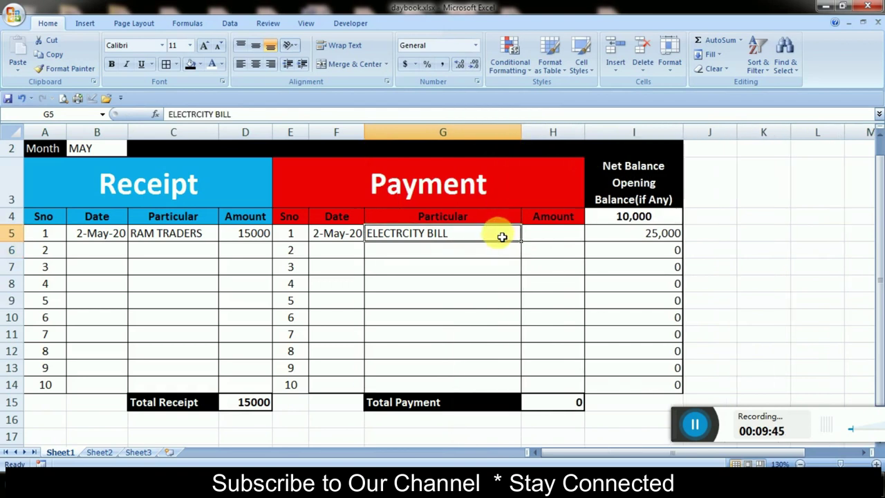
pyautogui.doubleClick(505, 235)
pyautogui.write(':MTR NO 1201')
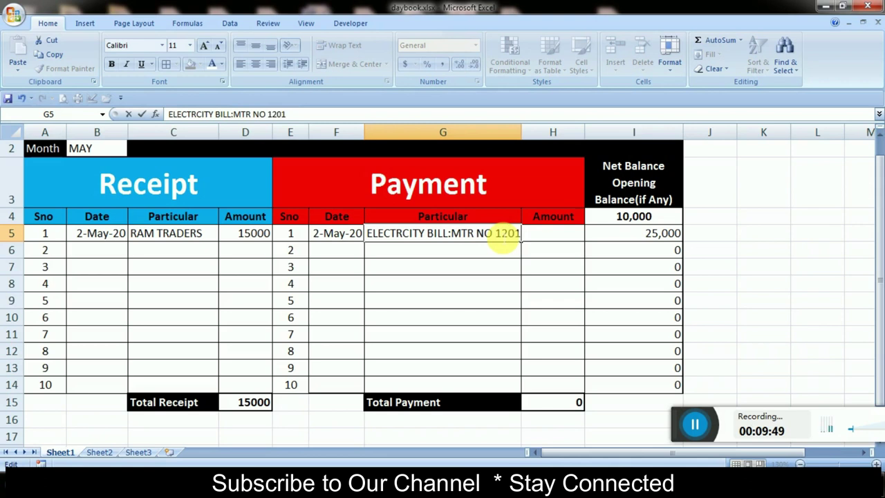
pyautogui.press('Return')
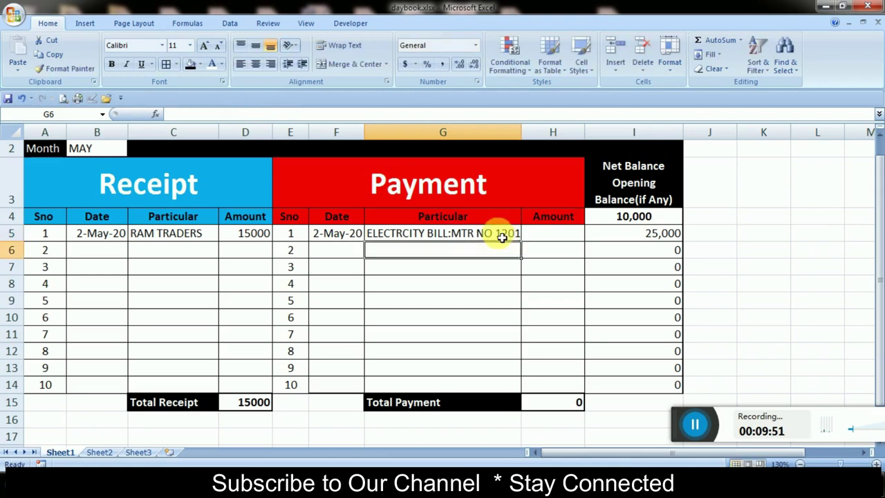
pyautogui.click(560, 239)
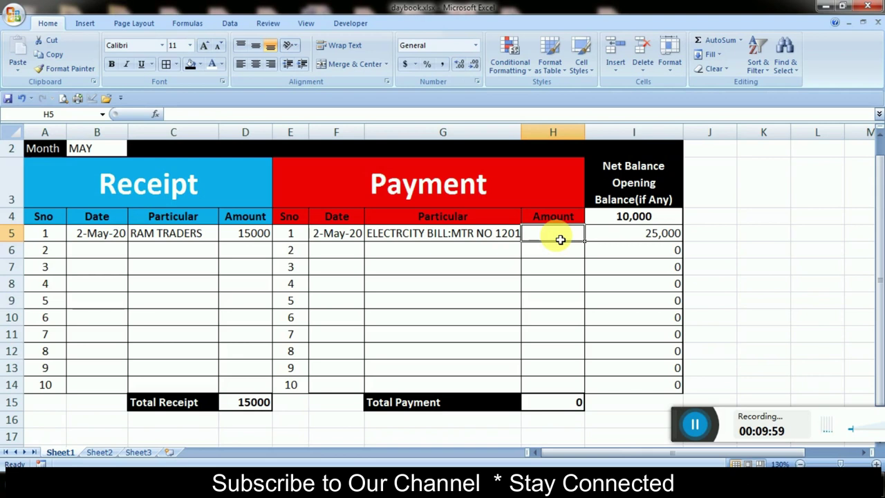
pyautogui.write('1200')
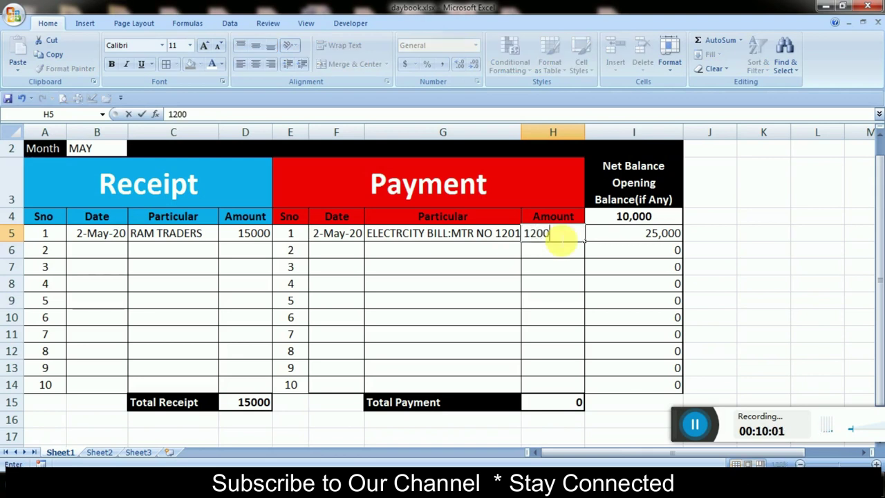
pyautogui.press('Return')
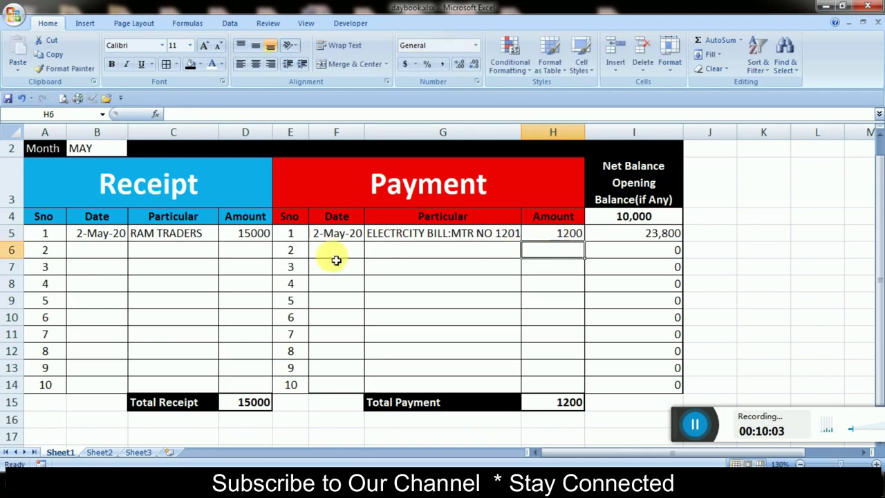
# Verify the balance with a temporary =25000 minus electricity bill formula, then clear it
pyautogui.click(647, 219)
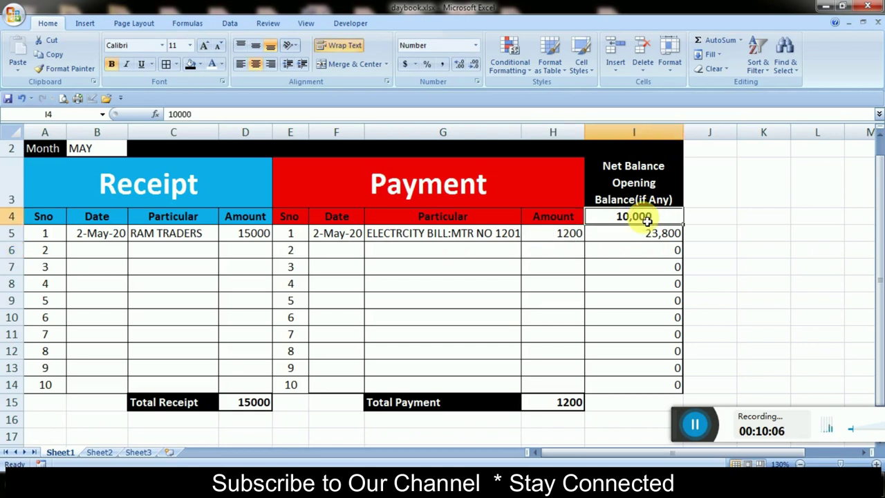
pyautogui.click(263, 239)
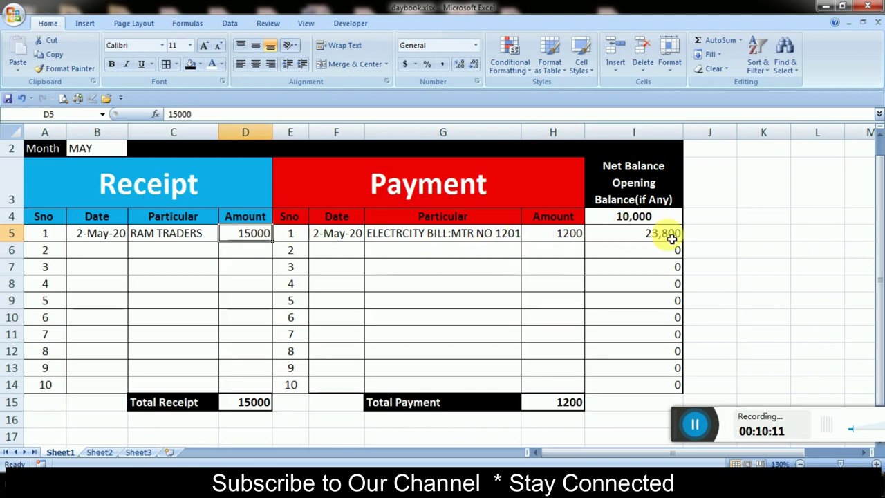
pyautogui.click(747, 220)
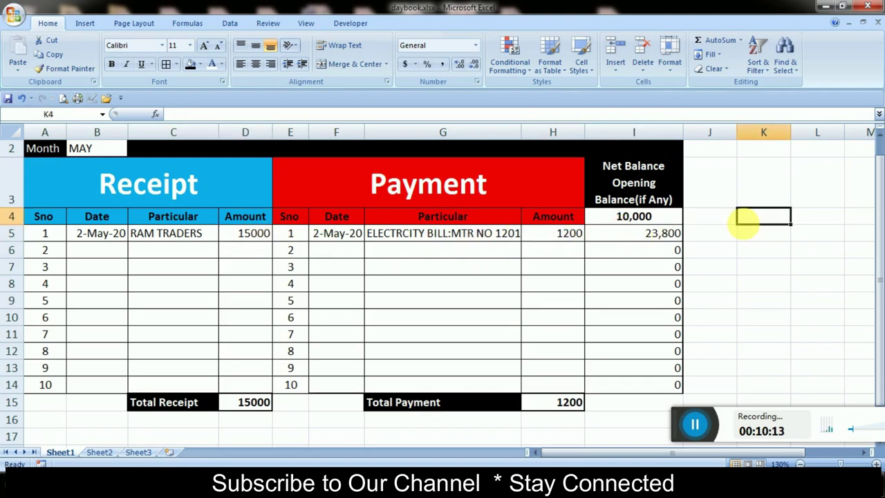
pyautogui.write('=25000-')
pyautogui.click(569, 235)
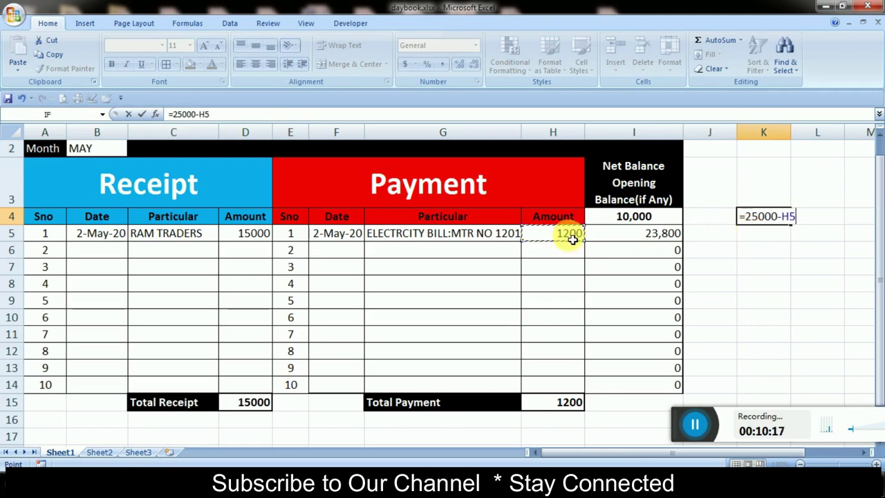
pyautogui.press('Return')
pyautogui.press('Up')
pyautogui.press('Delete')
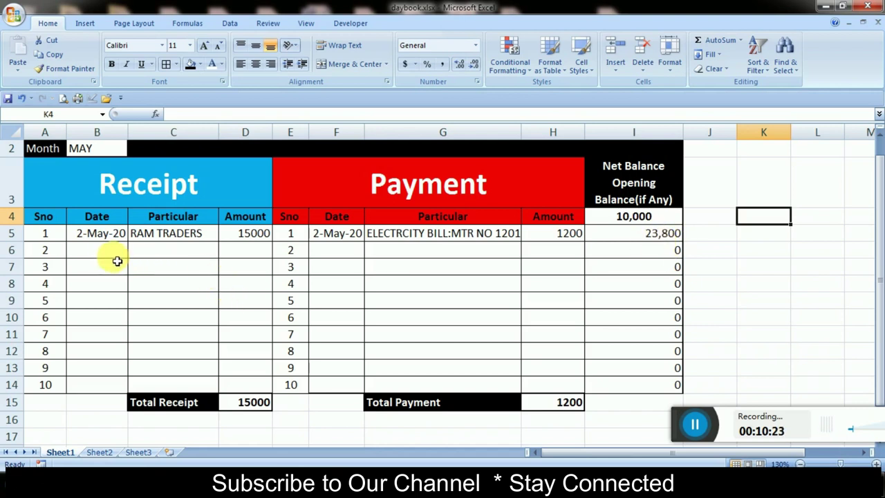
# Enter 2-MAY-20, SHAM LTD and 5000 in the second receipt row B6:D6
pyautogui.click(112, 257)
pyautogui.write('2-MAY-20')
pyautogui.press('Return')
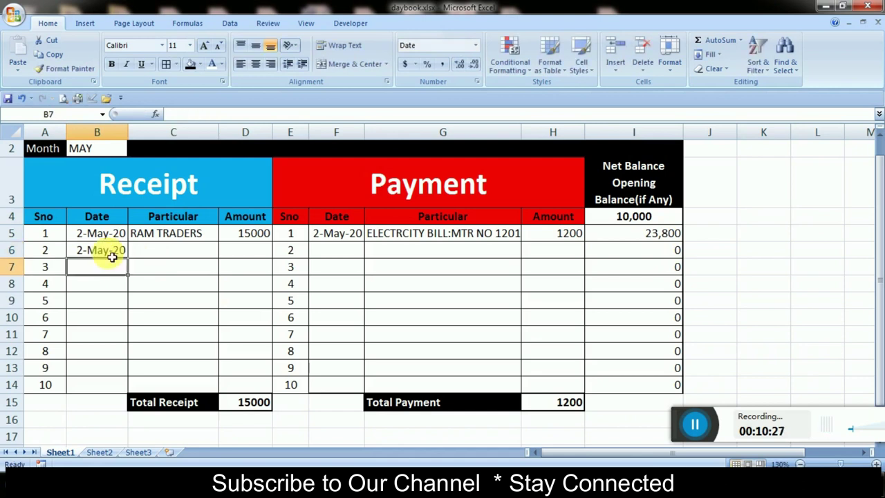
pyautogui.press('Up')
pyautogui.press('Right')
pyautogui.write('SHAM LTD')
pyautogui.press('Tab')
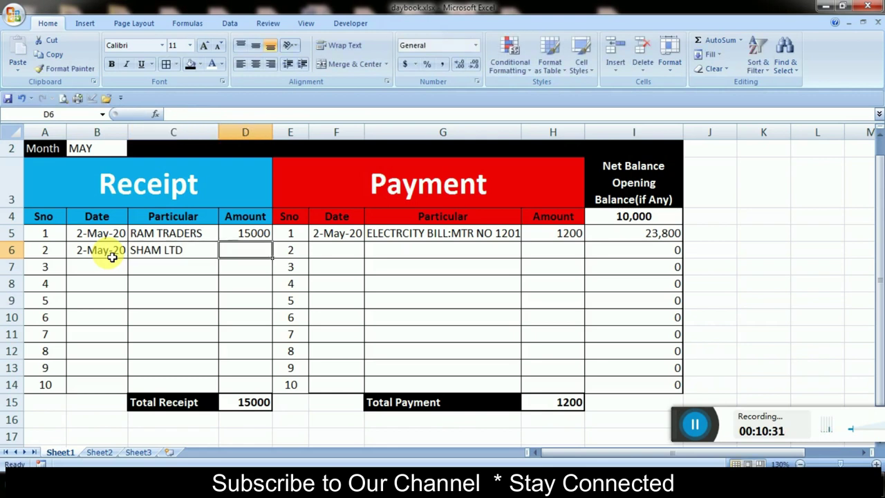
pyautogui.write('5000')
pyautogui.press('Return')
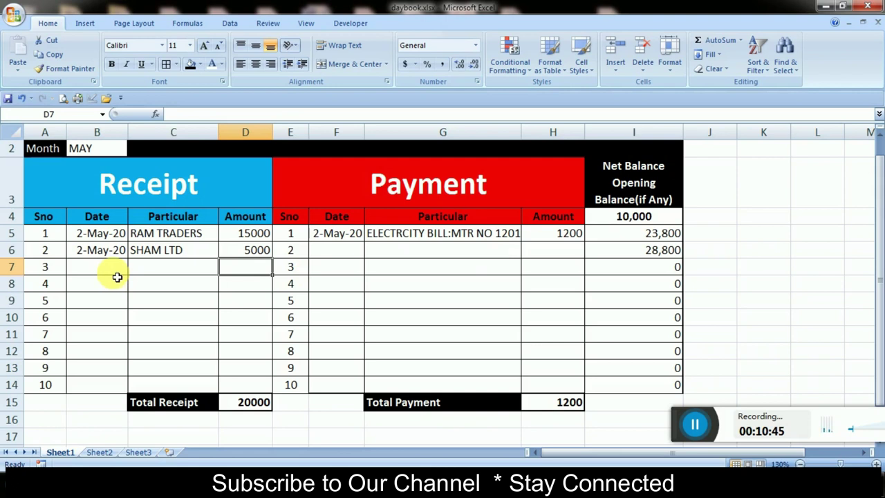
# Record the 4-May-20 salary payment of 8000 in row 7 (F7:H7)
pyautogui.click(343, 270)
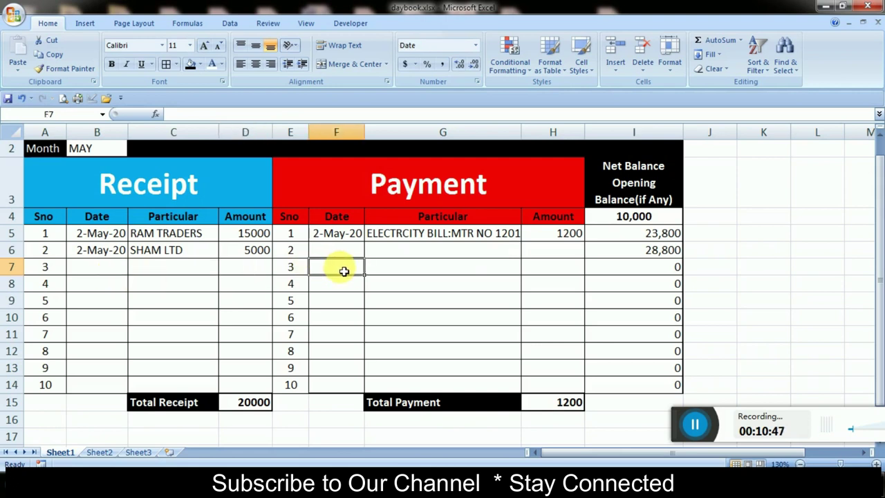
pyautogui.write('4-MAY')
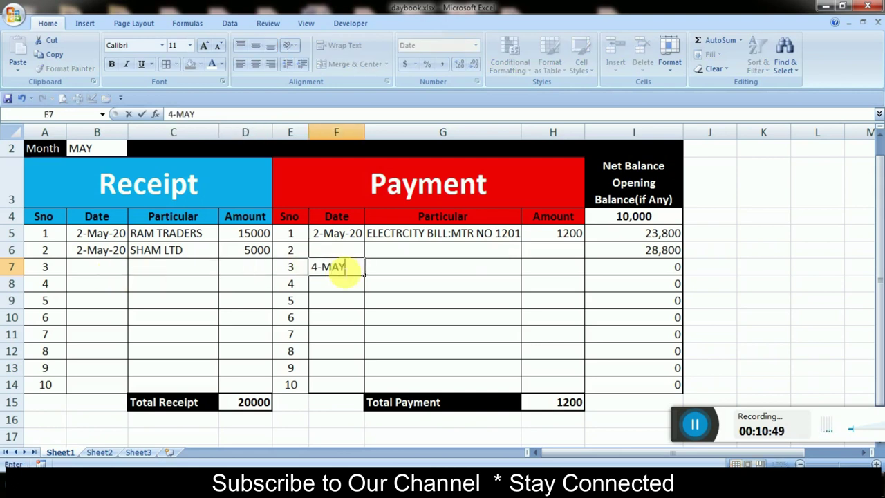
pyautogui.write('-20')
pyautogui.press('Tab')
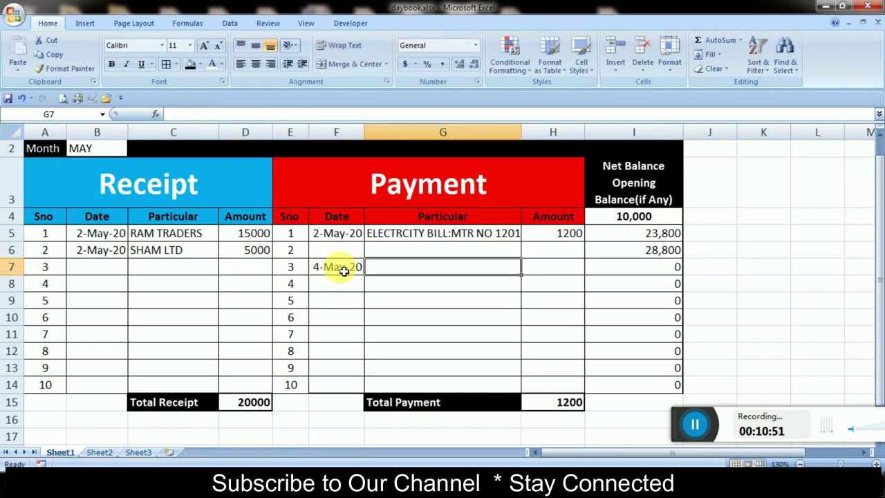
pyautogui.write('SALARY TO MANOJ')
pyautogui.press('Return')
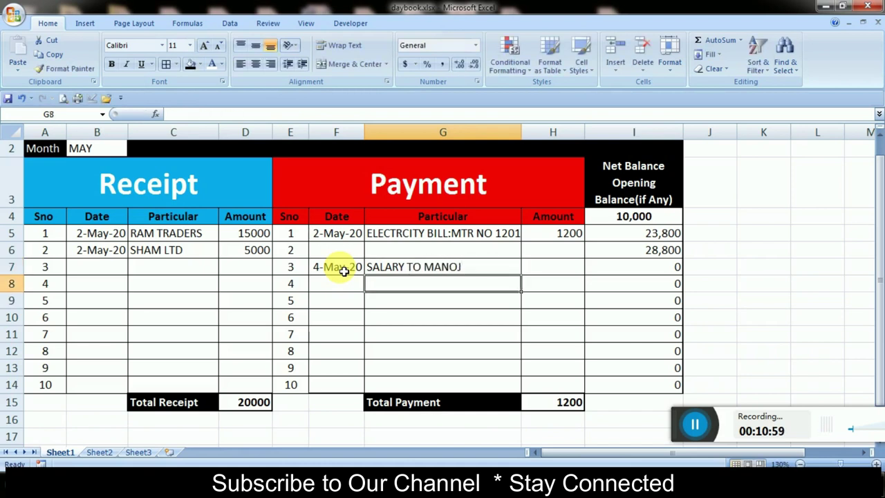
pyautogui.press('Up')
pyautogui.press('Right')
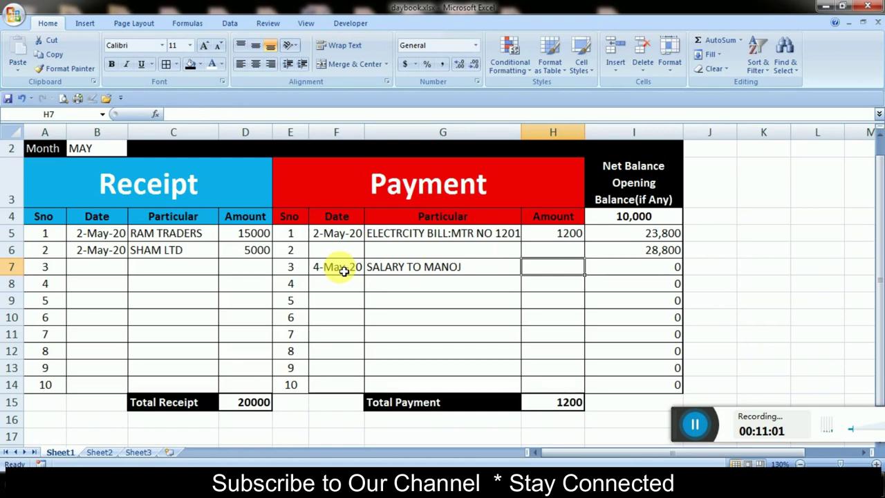
pyautogui.write('8000')
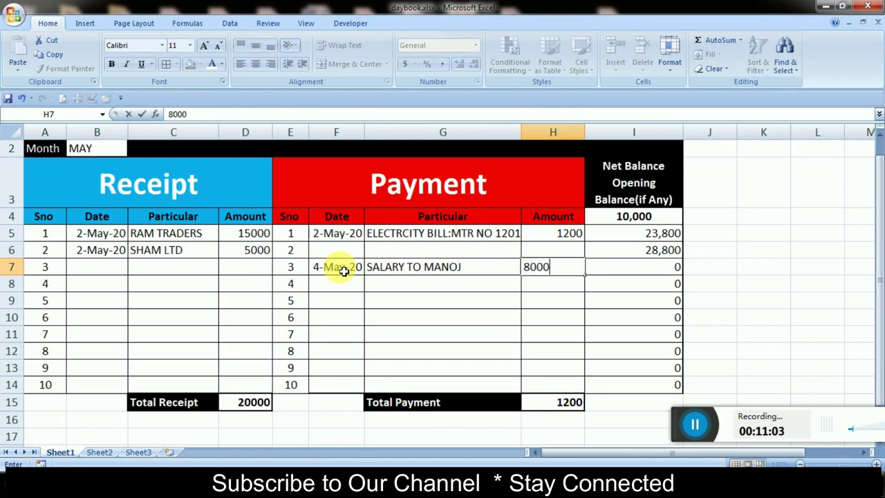
pyautogui.press('Return')
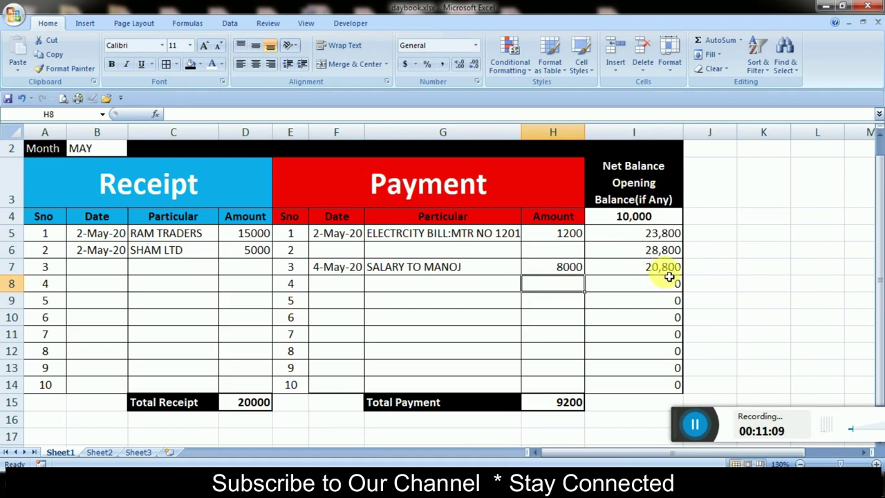
# Record the 4-May-20 TELEPHONE BILL payment of 4000 in F8:H8
pyautogui.click(344, 291)
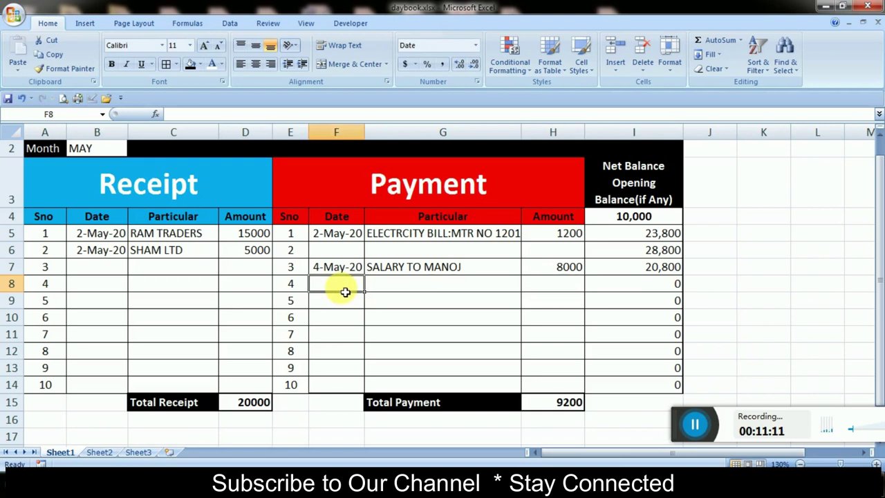
pyautogui.write('4')
pyautogui.press('Tab')
pyautogui.click(345, 291)
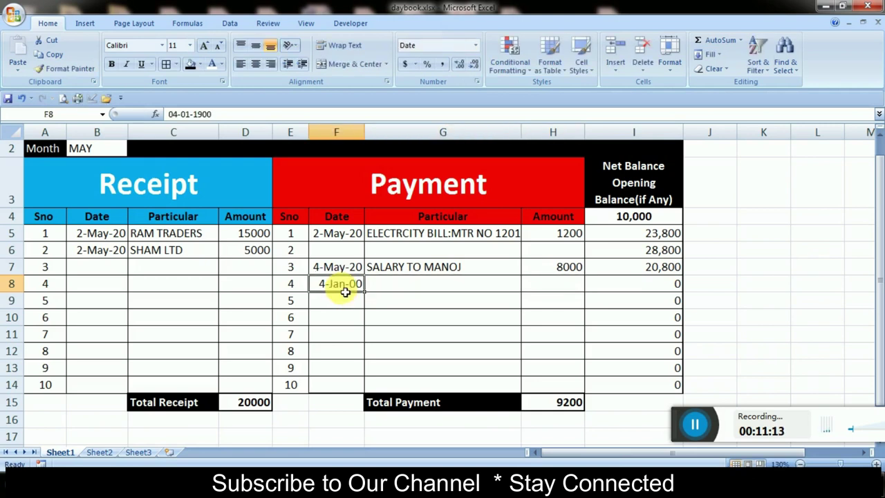
pyautogui.write('4-MAY')
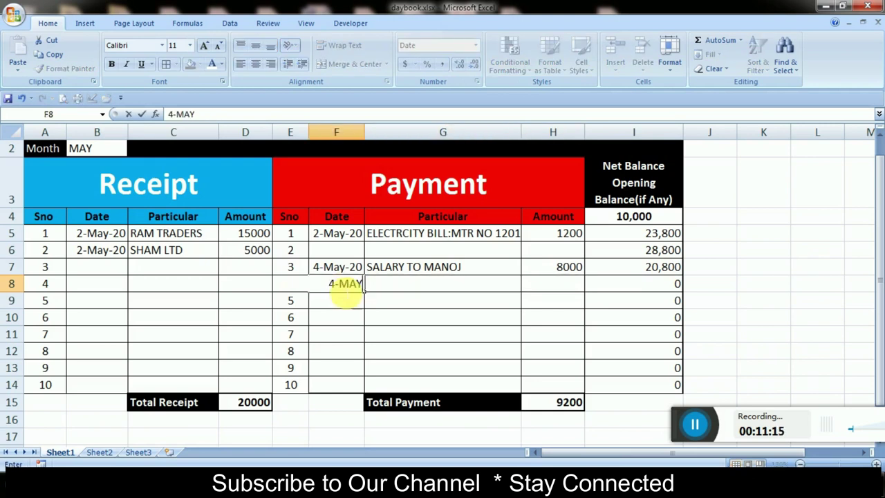
pyautogui.write('-20')
pyautogui.press('Tab')
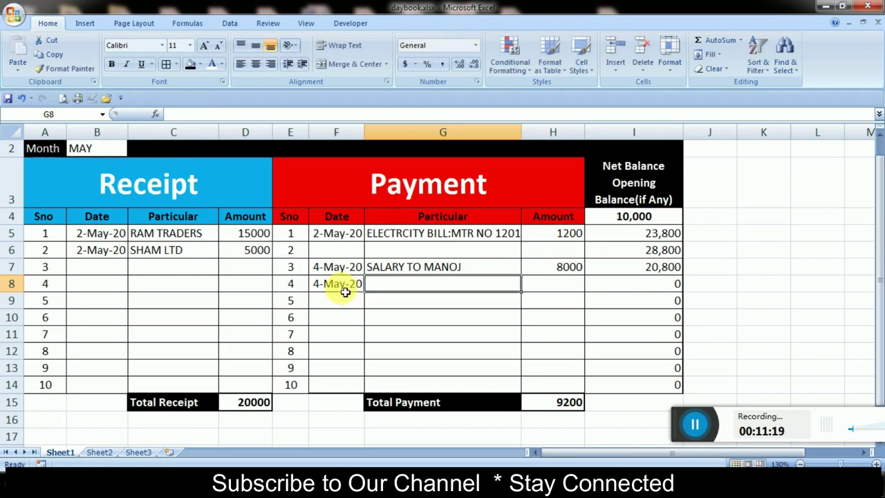
pyautogui.write('TEPELHONE')
pyautogui.press('BackSpace')
pyautogui.press('BackSpace')
pyautogui.press('BackSpace')
pyautogui.press('BackSpace')
pyautogui.press('BackSpace')
pyautogui.press('BackSpace')
pyautogui.write('LEPHONE BILL')
pyautogui.press('Tab')
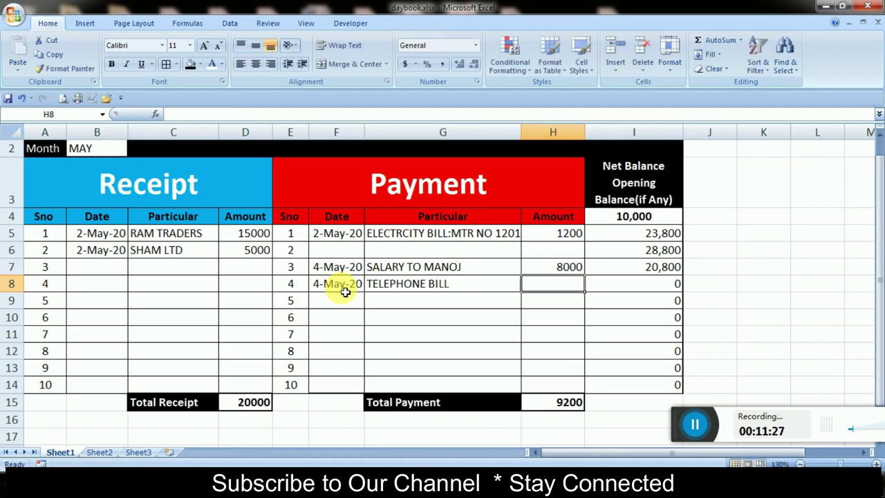
pyautogui.write('400')
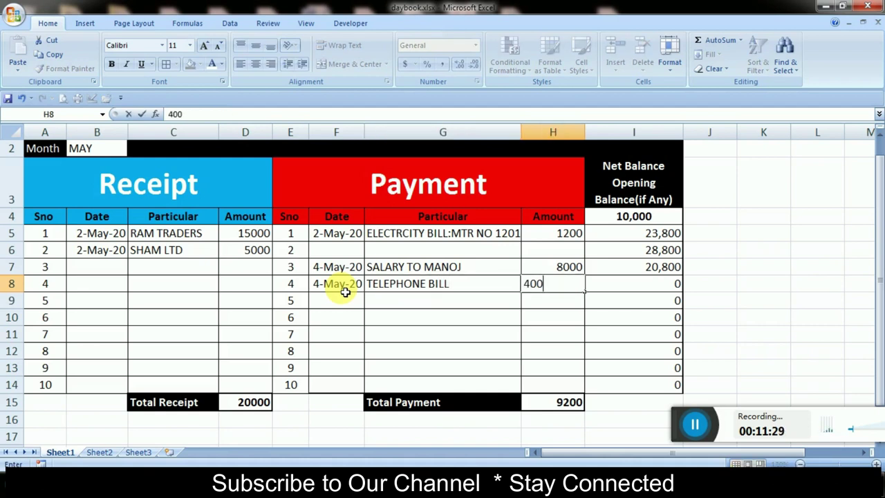
pyautogui.write('0')
pyautogui.press('Return')
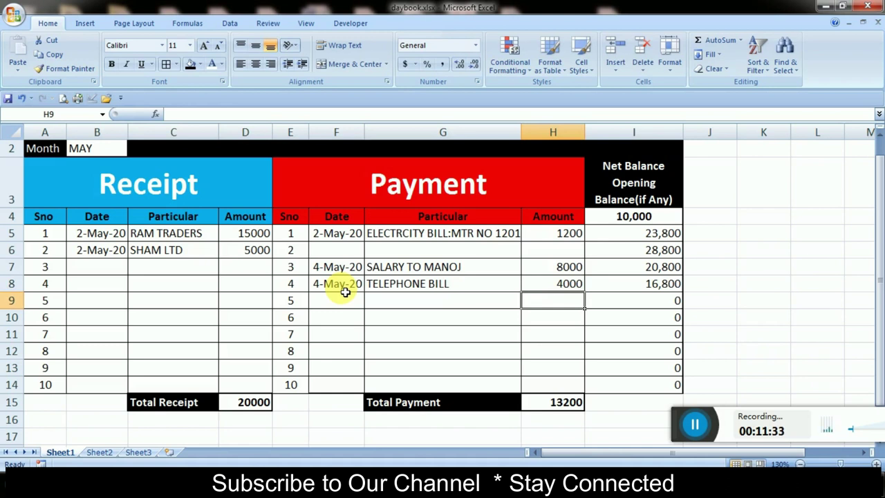
# Inspect the running balance formulas in I8 and I9
pyautogui.press('Up')
pyautogui.press('Right')
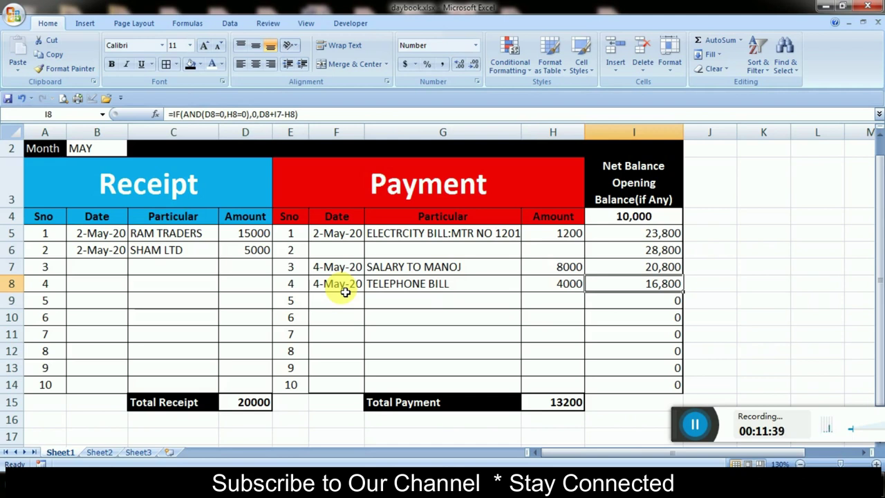
pyautogui.press('Down')
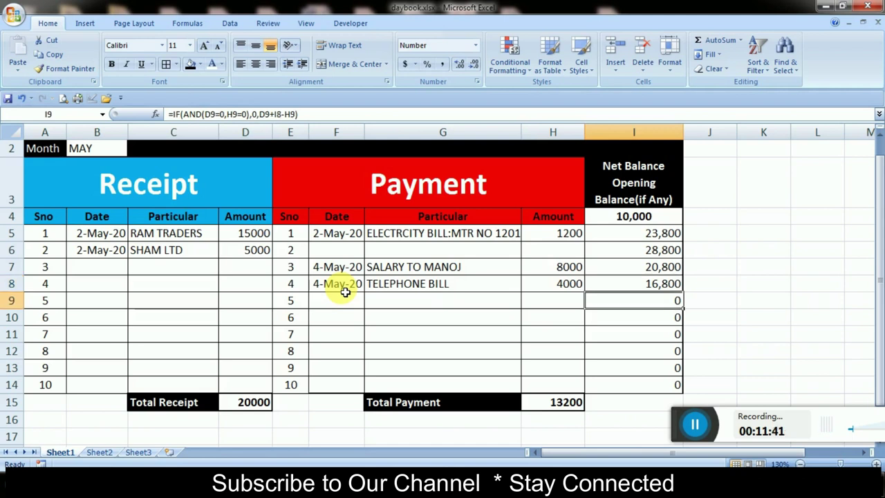
pyautogui.press('Home')
pyautogui.press('Right')
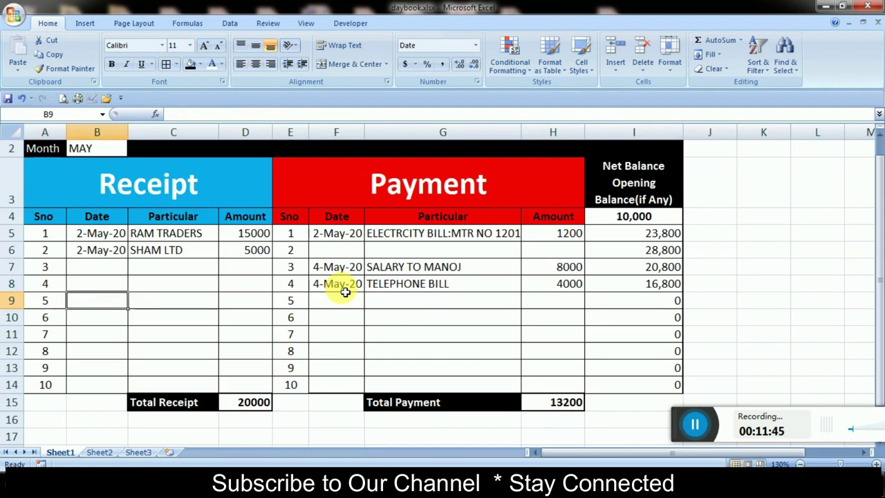
# Discard a premature 5-MAY-20 entry in B9 and check the payment dates
pyautogui.write('8')
pyautogui.press('BackSpace')
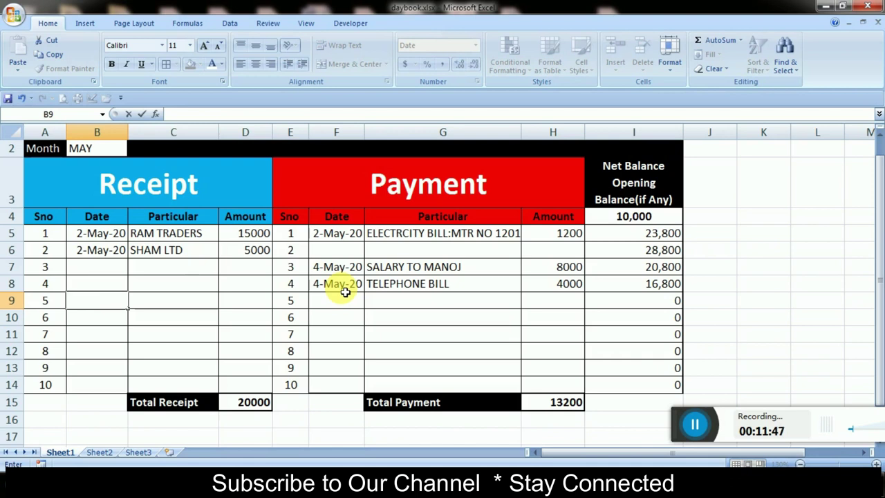
pyautogui.write('5-MAY-20')
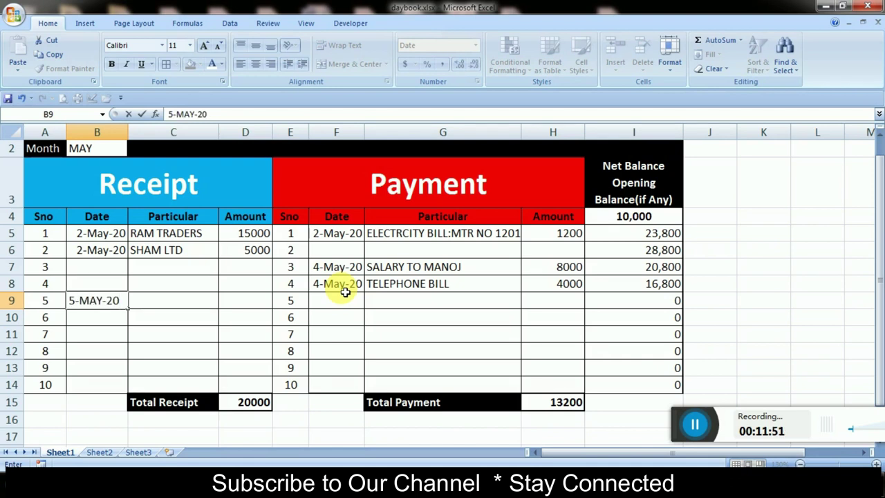
pyautogui.press('Escape')
pyautogui.press('Up')
pyautogui.press('Right')
pyautogui.press('Right')
pyautogui.press('Right')
pyautogui.press('Right')
pyautogui.press('Up')
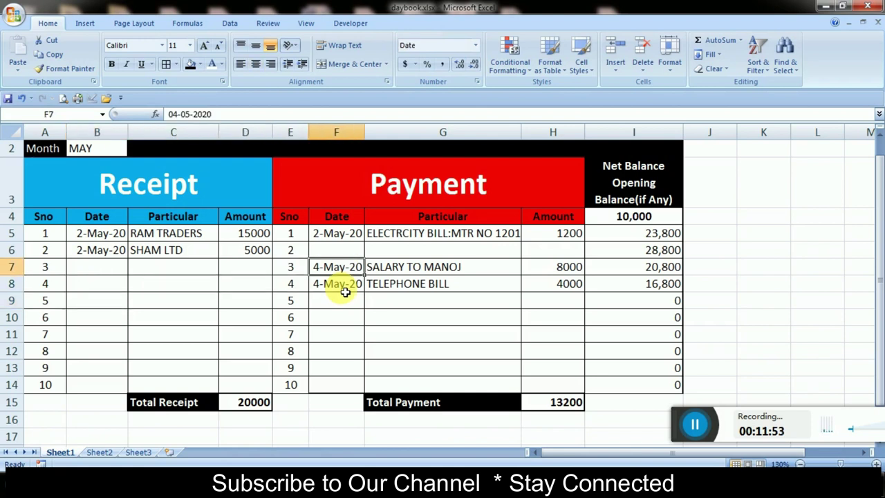
pyautogui.press('Down')
pyautogui.press('Left')
pyautogui.press('Left')
pyautogui.press('Left')
pyautogui.press('Left')
# Enter 4-MAY-20, SONIA & SONS and 4200 in receipt row B7:D7
pyautogui.press('Up')
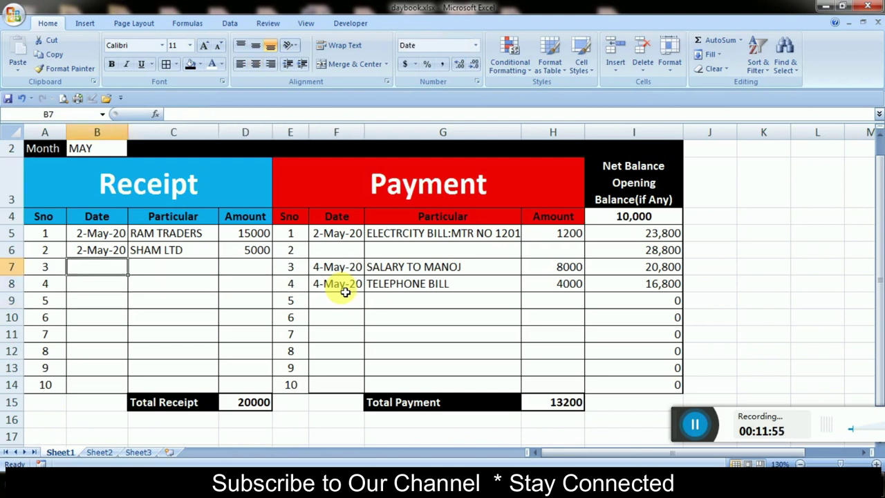
pyautogui.write('4-')
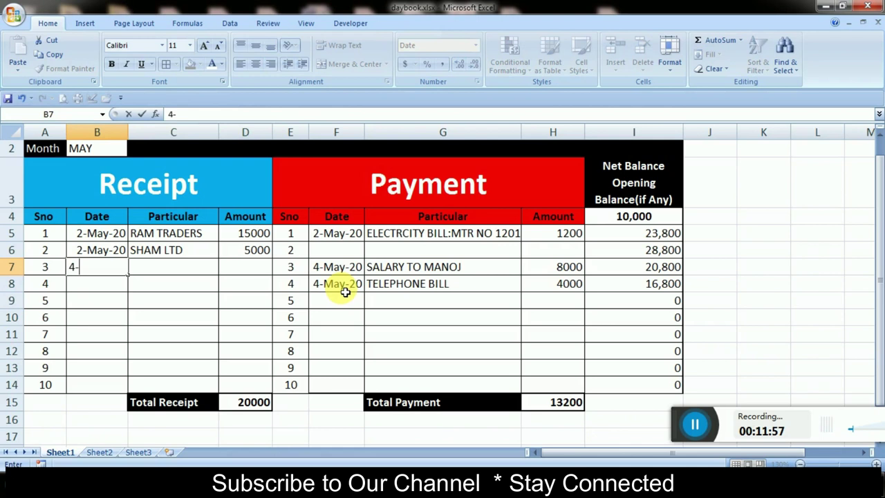
pyautogui.write('MAY-20')
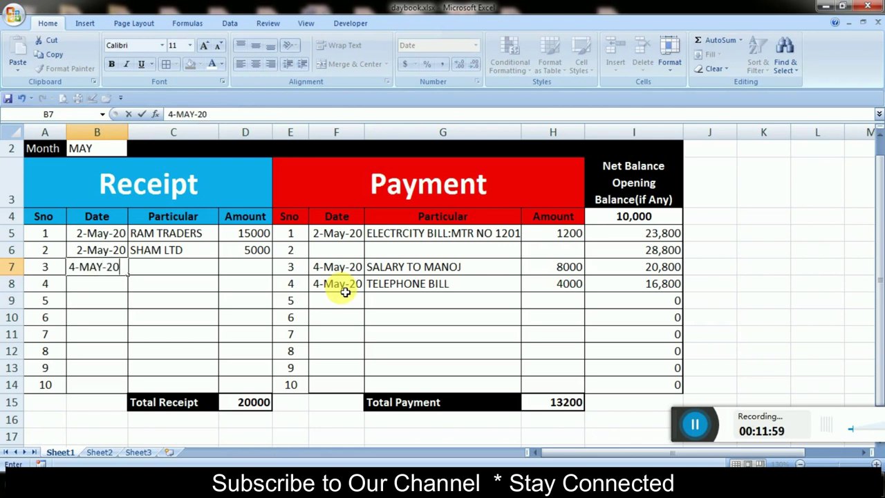
pyautogui.press('Tab')
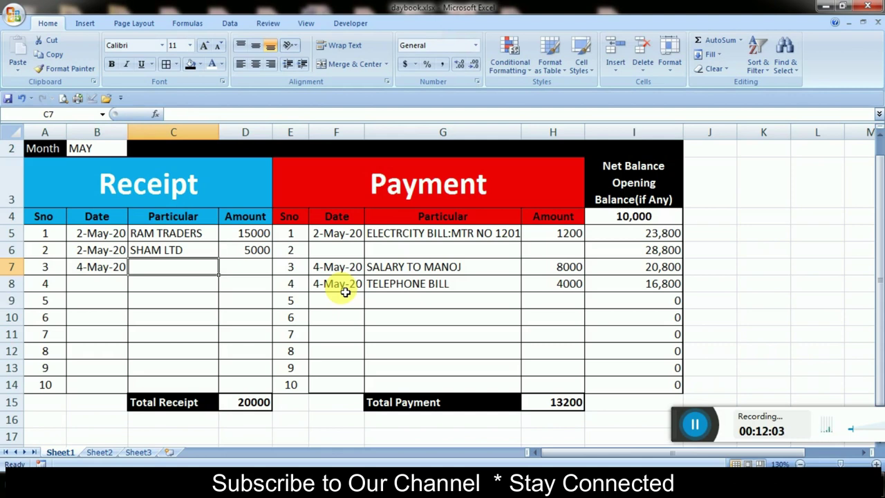
pyautogui.write('SONIA ')
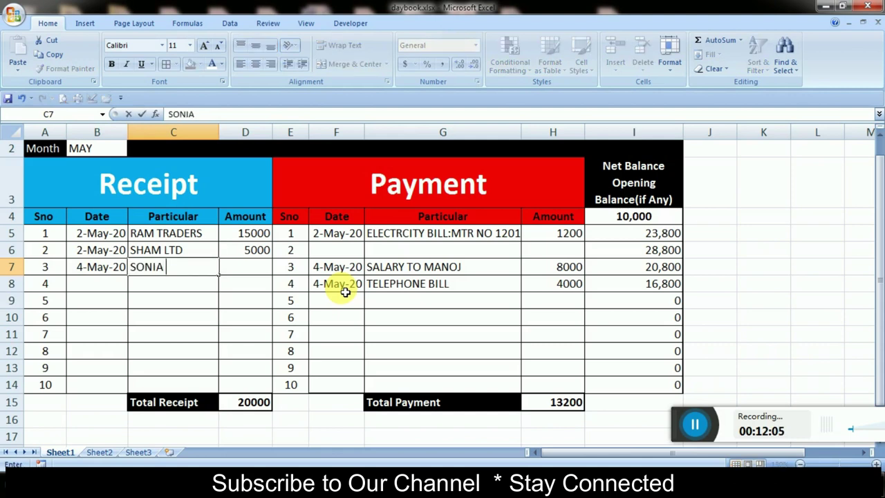
pyautogui.write('& SONG')
pyautogui.press('BackSpace')
pyautogui.write('S')
pyautogui.press('Tab')
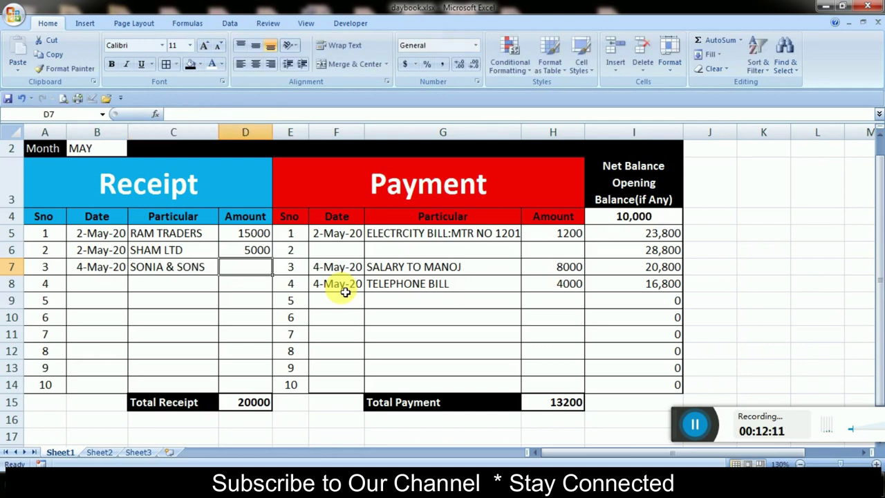
pyautogui.write('4200')
pyautogui.press('Return')
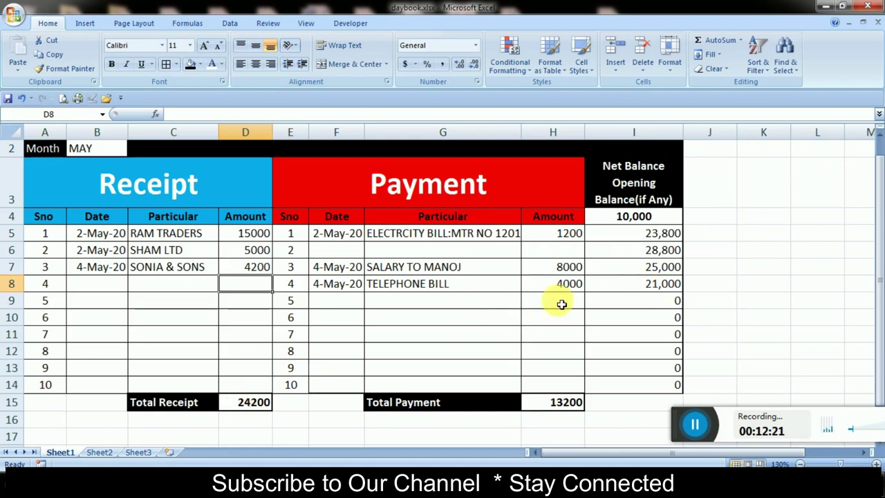
# Enter 5-MAY-20, MUKUL LTD and 5000 in receipt row B9:D9
pyautogui.press('Left')
pyautogui.press('Left')
pyautogui.press('Down')
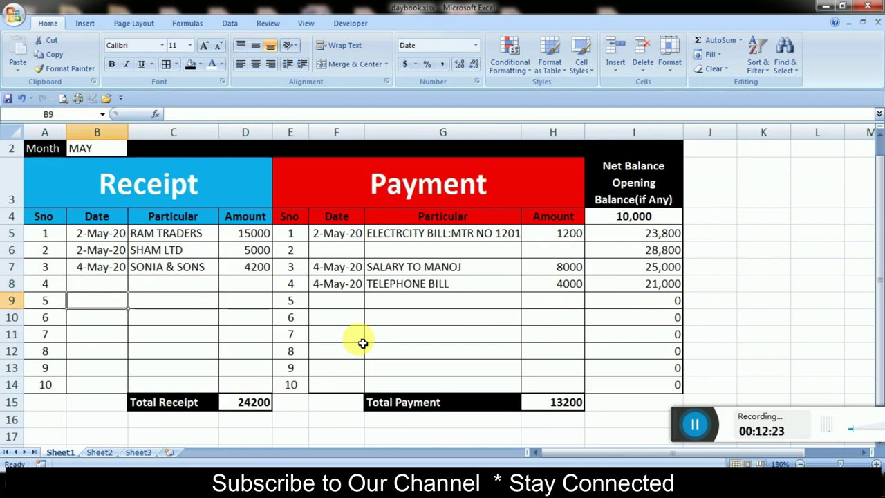
pyautogui.write('5-MAY')
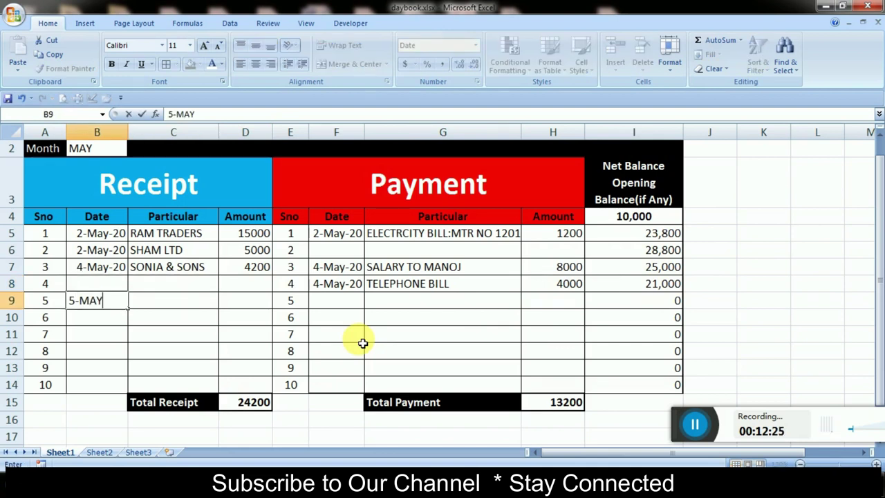
pyautogui.write('-20')
pyautogui.press('Tab')
pyautogui.write('MI')
pyautogui.press('BackSpace')
pyautogui.write('UKUL LT')
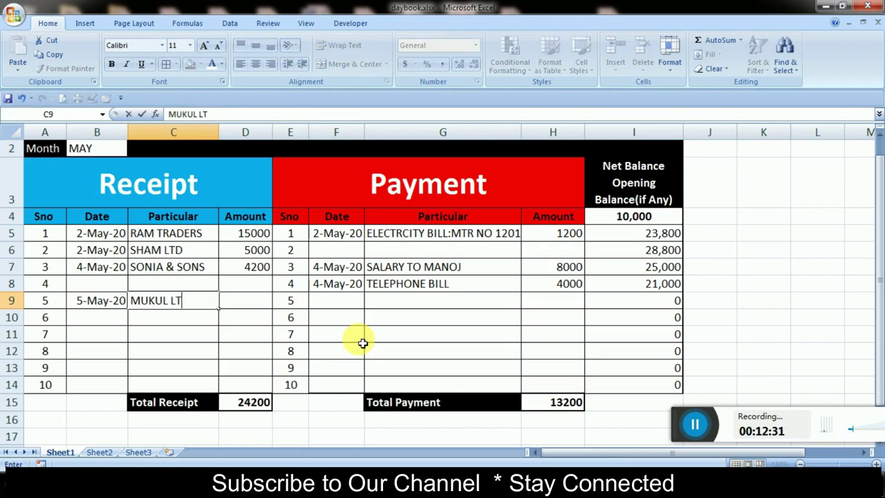
pyautogui.write('D')
pyautogui.press('Tab')
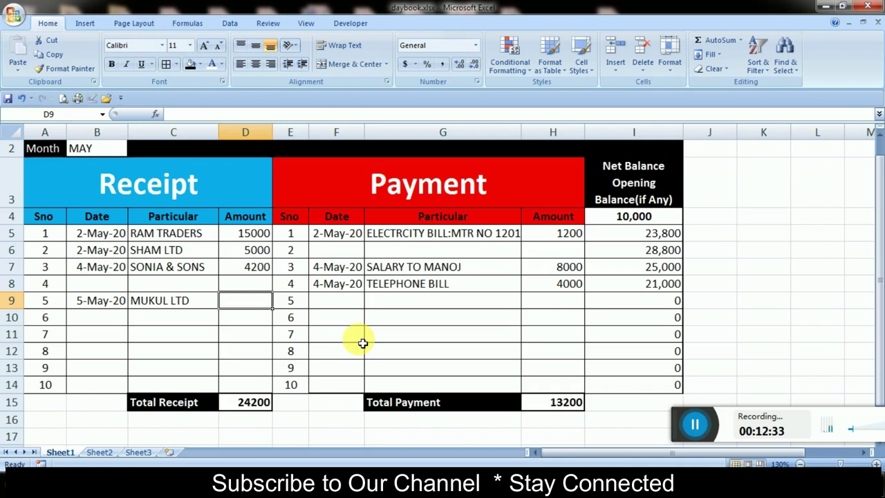
pyautogui.write('5000')
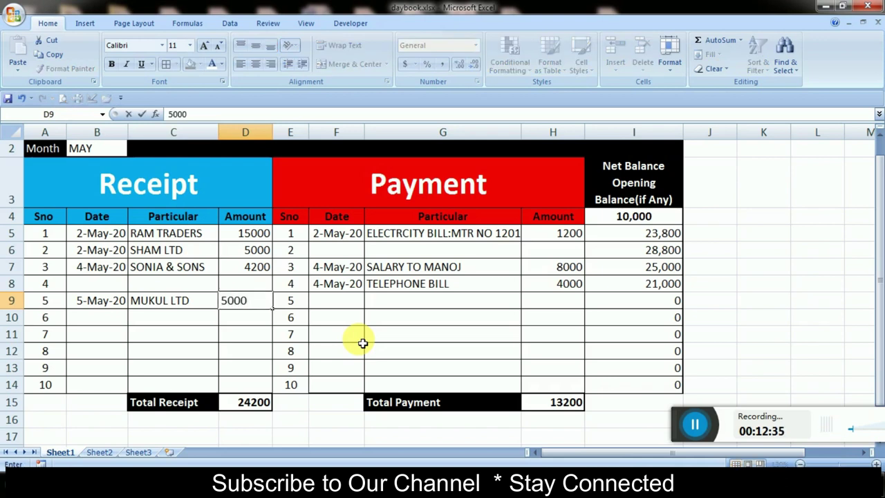
pyautogui.press('Return')
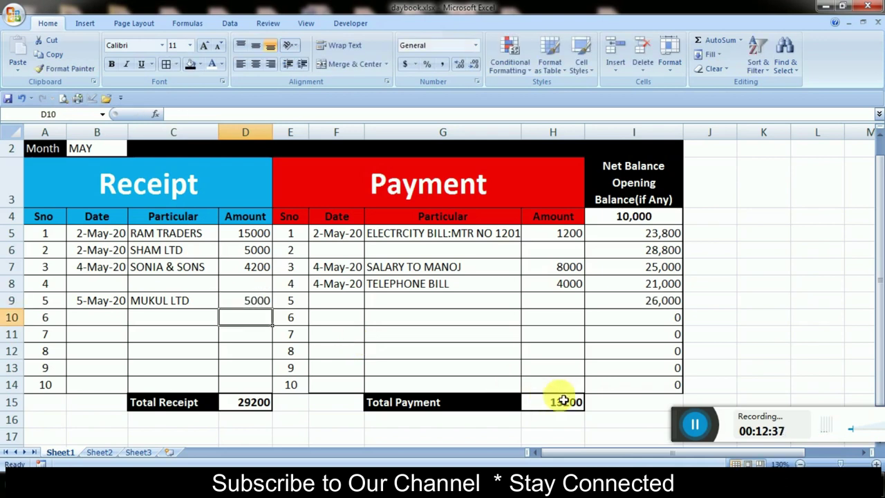
pyautogui.click(325, 301)
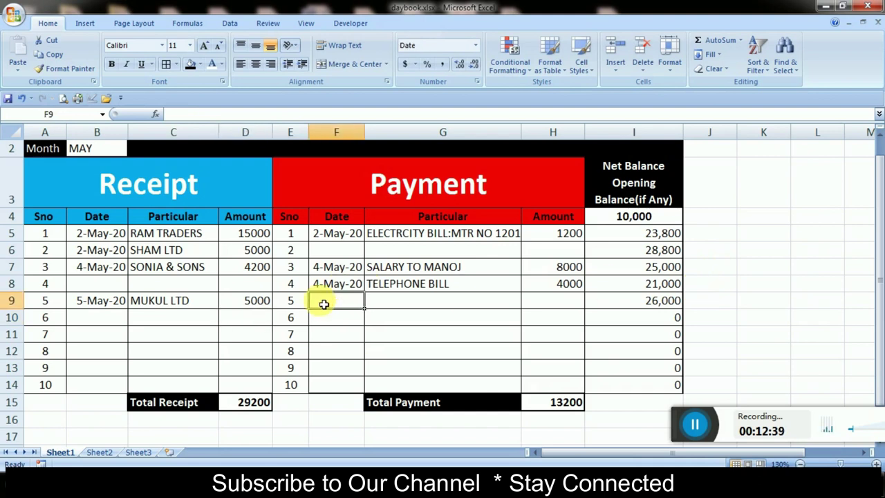
# Record the 5-MAY-20 STAPLER PURCHASE:QTY-4 payment of 1000 in F9:H9
pyautogui.write('5-MAY-20')
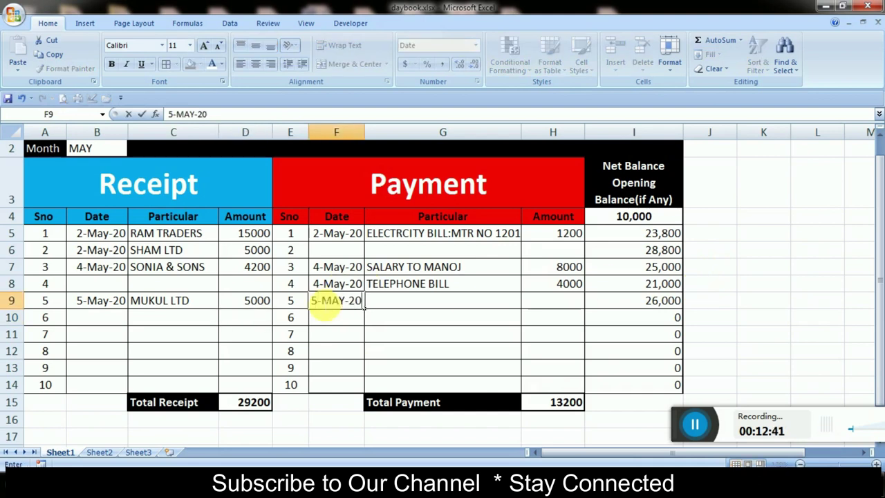
pyautogui.press('Tab')
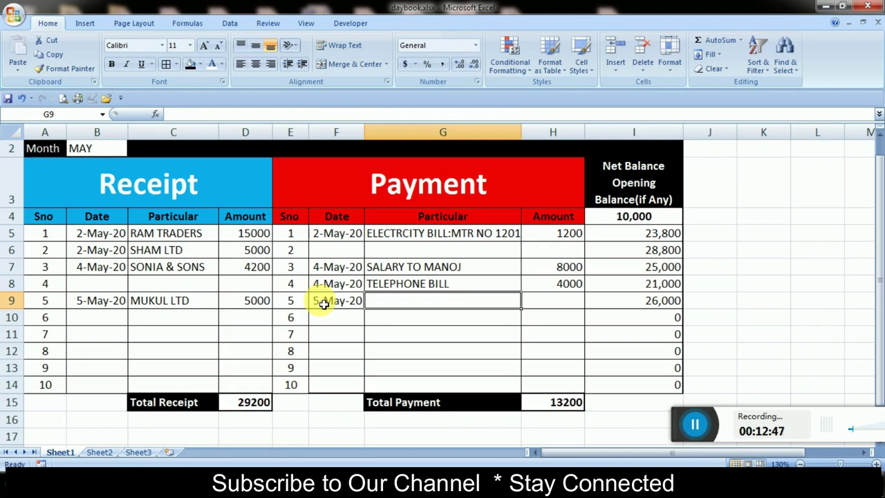
pyautogui.write('STAPLER P')
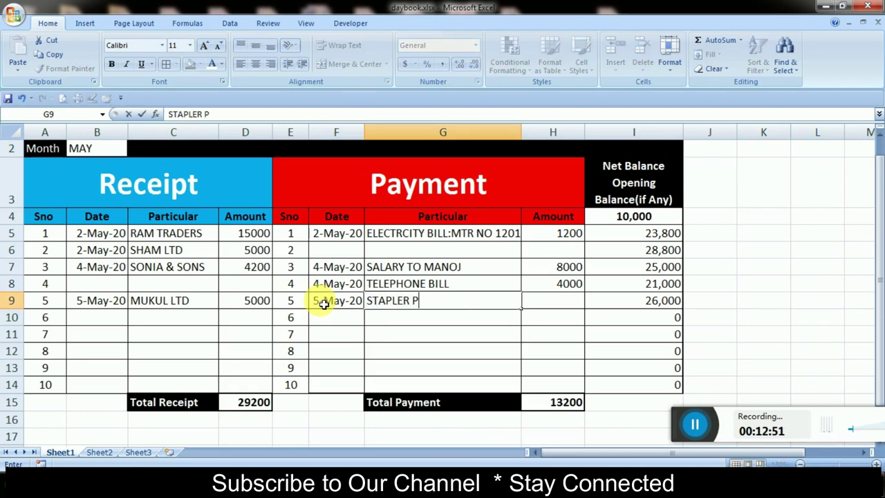
pyautogui.write('URCHASE')
pyautogui.press('Tab')
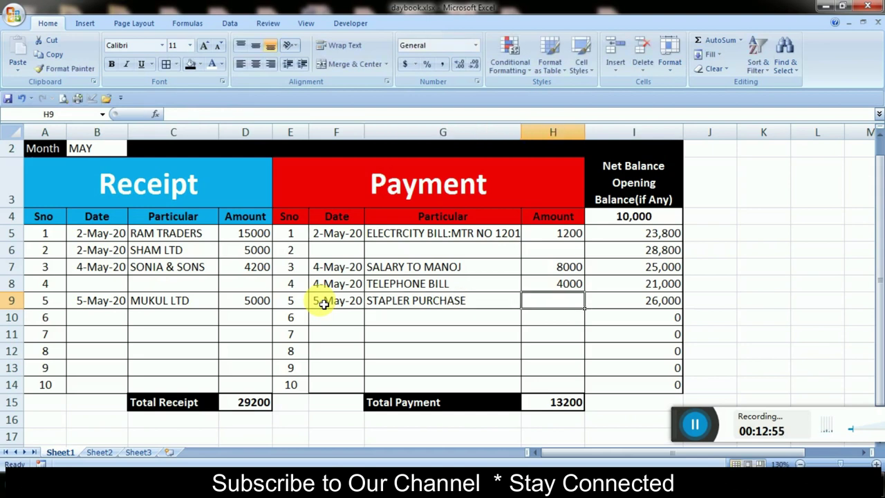
pyautogui.press('Left')
pyautogui.press('F2')
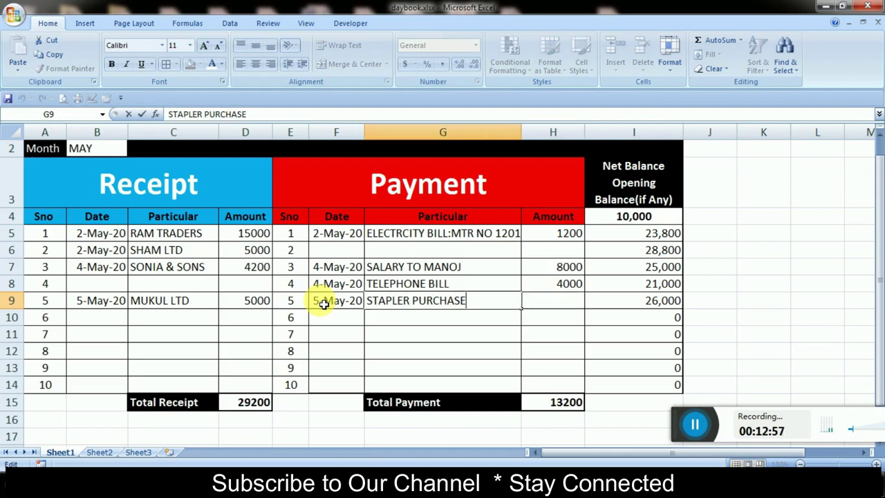
pyautogui.write(':QTY-4')
pyautogui.press('Tab')
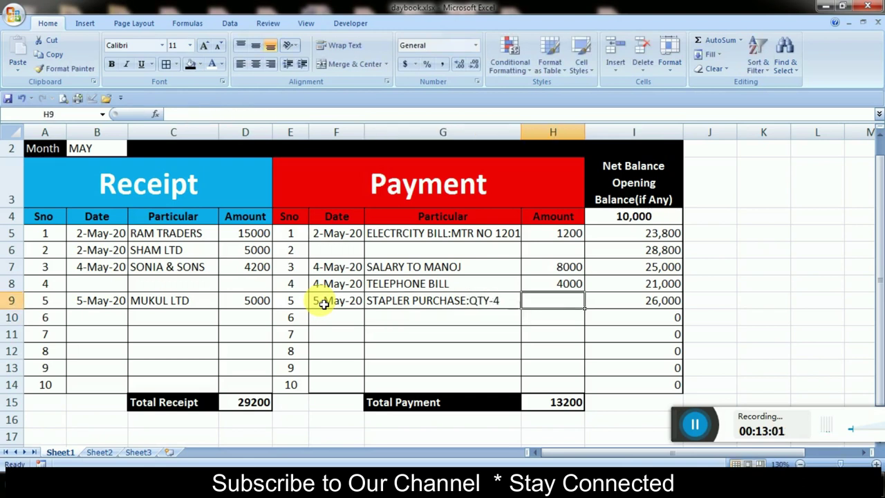
pyautogui.write('1000')
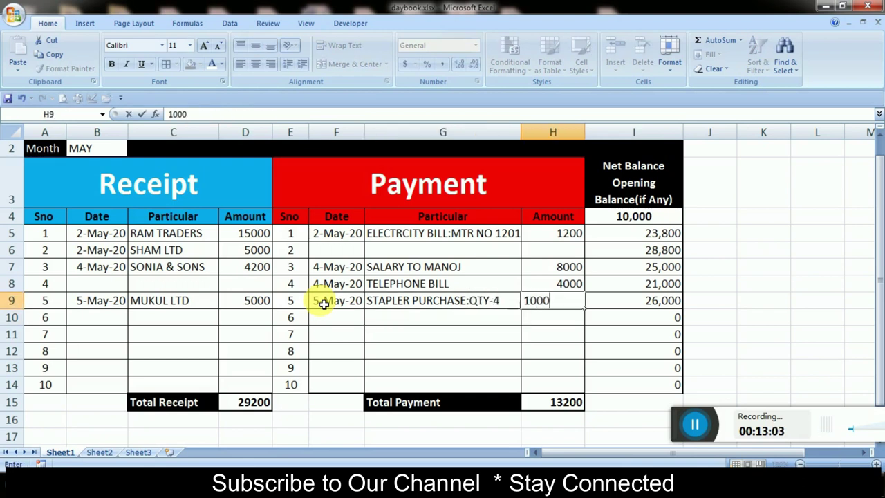
pyautogui.press('Return')
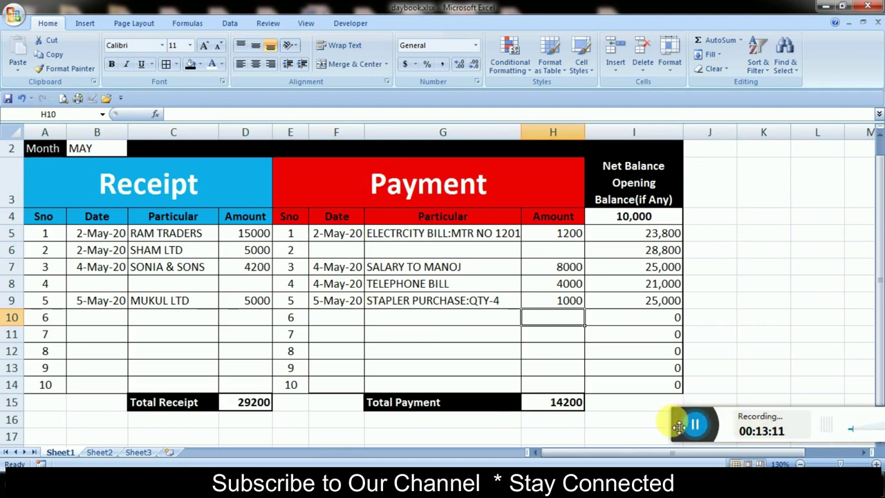
# Review the running balance formulas in I5 and I7 and the Total Receipt SUM
pyautogui.moveTo(678, 427); pyautogui.dragTo(599, 102)
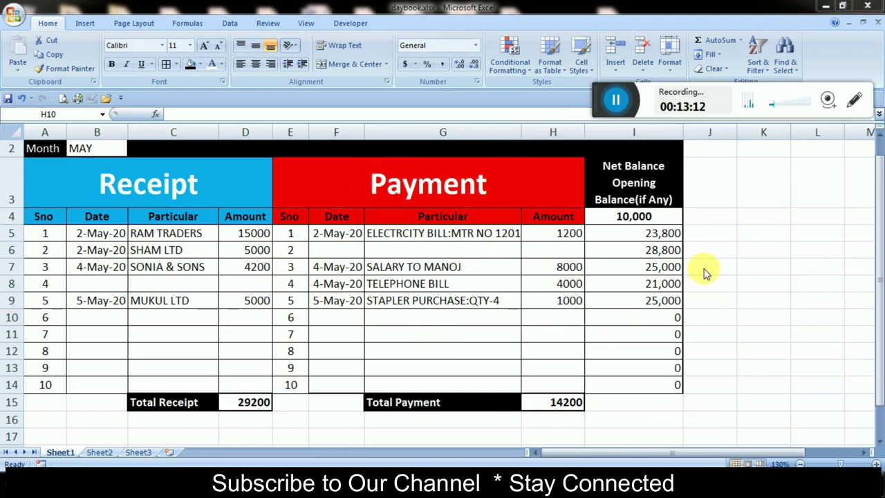
pyautogui.click(676, 231)
pyautogui.click(235, 407)
pyautogui.click(610, 267)
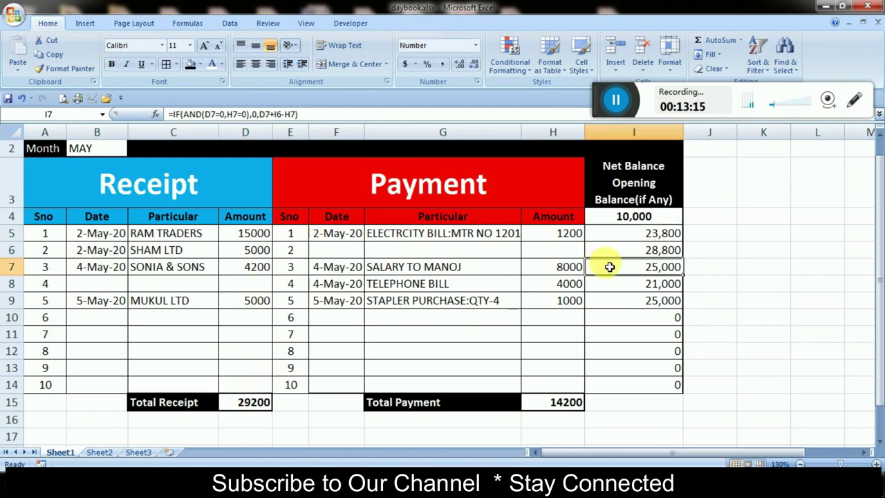
pyautogui.moveTo(591, 98)
pyautogui.mouseDown()
pyautogui.moveTo(613, 137)
pyautogui.moveTo(671, 487)
pyautogui.mouseUp()
pyautogui.click(573, 351)
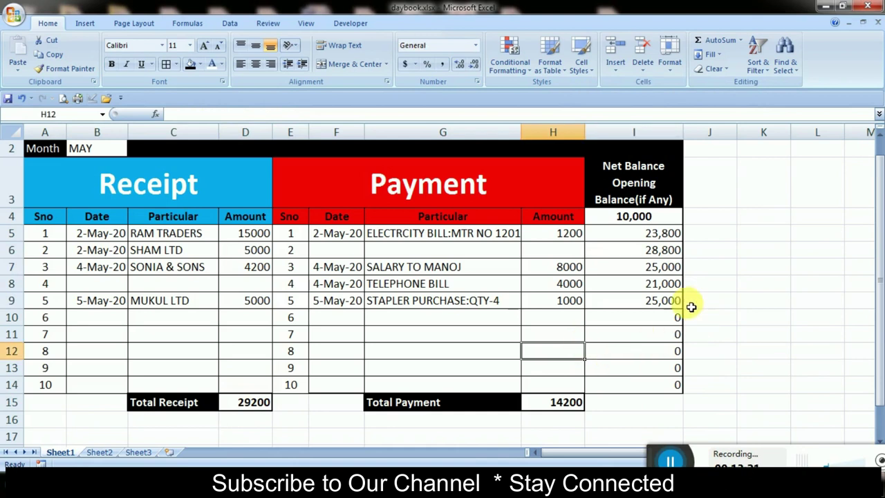
pyautogui.click(741, 251)
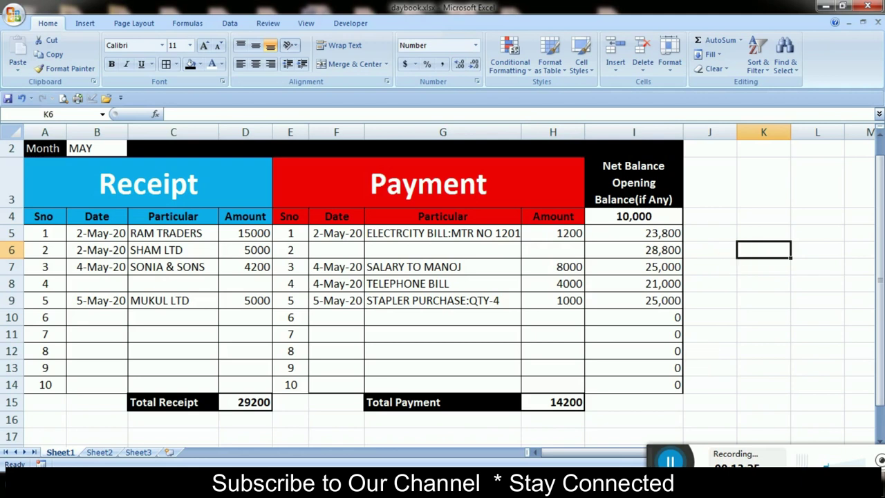
# Unlock every cell on the sheet through Format Cells > Protection
pyautogui.hotkey('ctrl', 'a')
pyautogui.rightClick(253, 362)
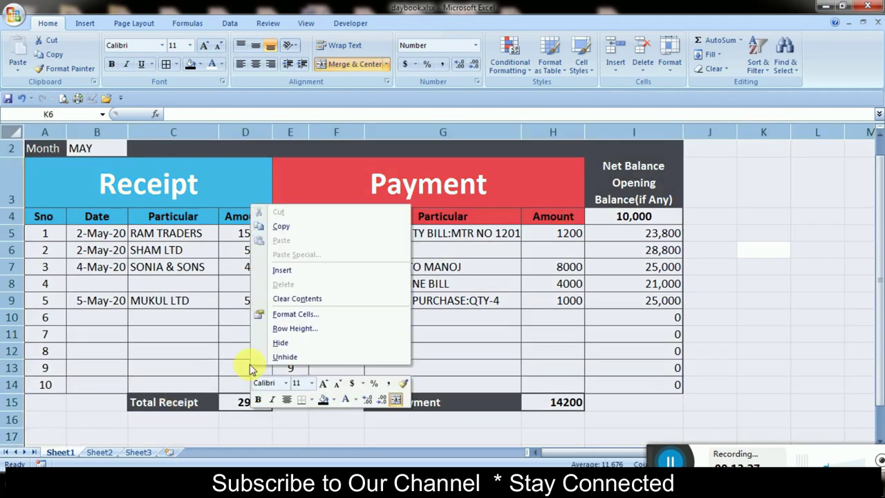
pyautogui.click(291, 315)
pyautogui.click(326, 188)
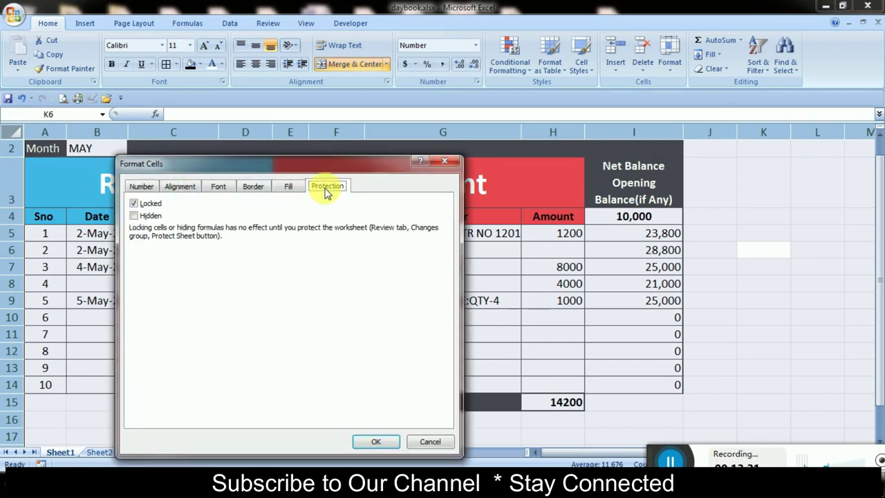
pyautogui.click(133, 203)
pyautogui.click(375, 441)
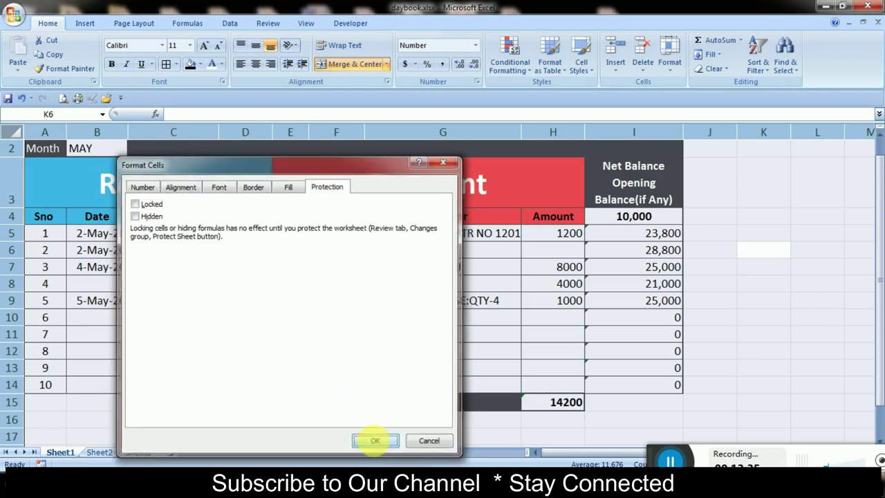
pyautogui.click(755, 323)
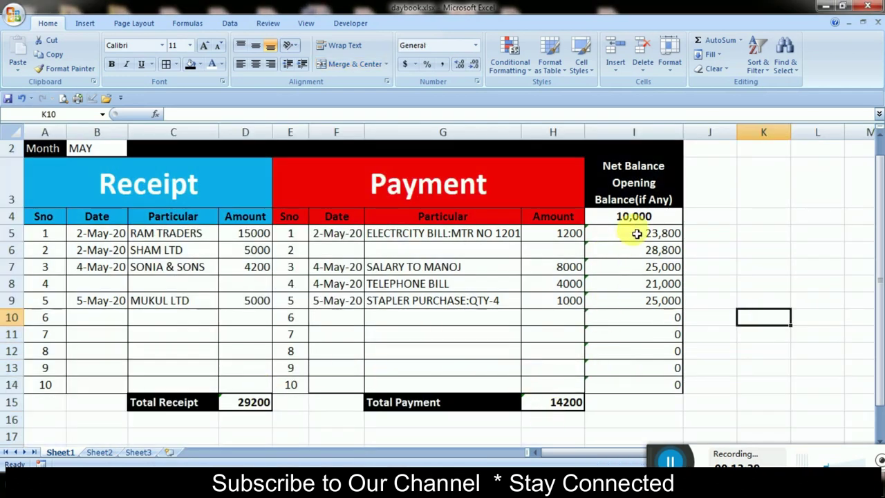
# Lock the running-balance cells I5:I14 plus the Total Receipt and Total Payment cells
pyautogui.moveTo(634, 236); pyautogui.dragTo(622, 385)
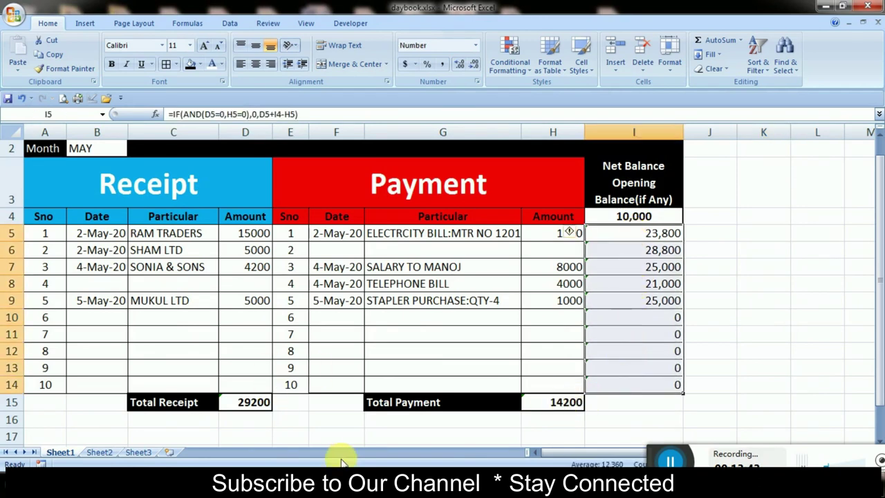
pyautogui.click(547, 407)
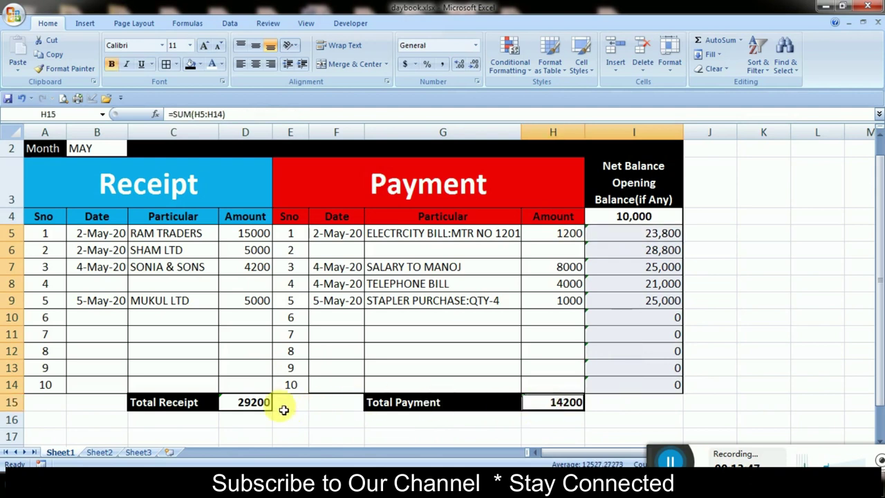
pyautogui.click(260, 407)
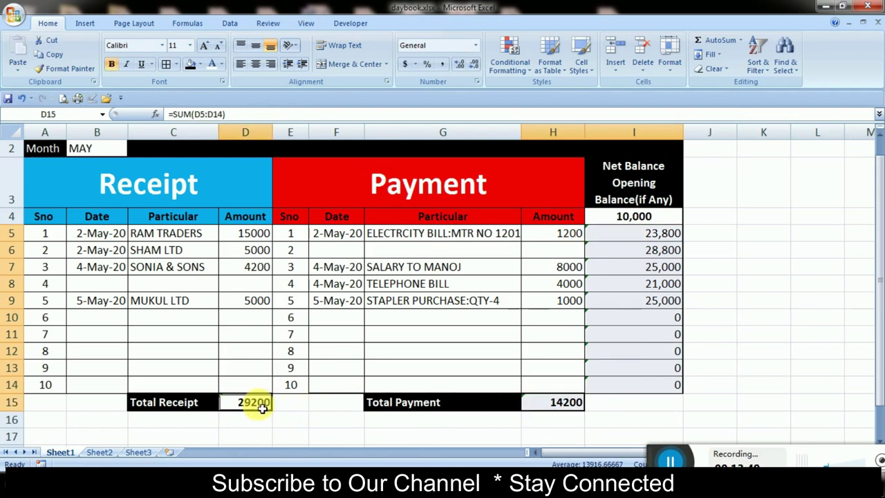
pyautogui.rightClick(660, 377)
pyautogui.click(695, 322)
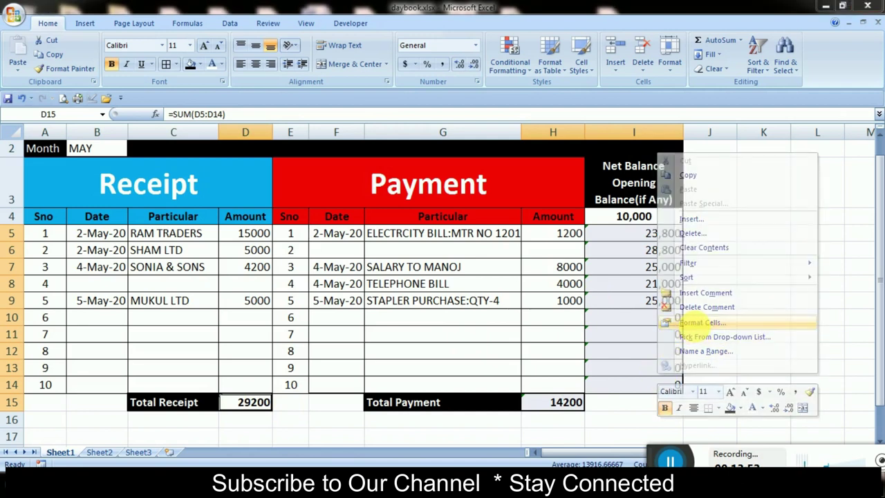
pyautogui.moveTo(674, 179); pyautogui.dragTo(417, 55)
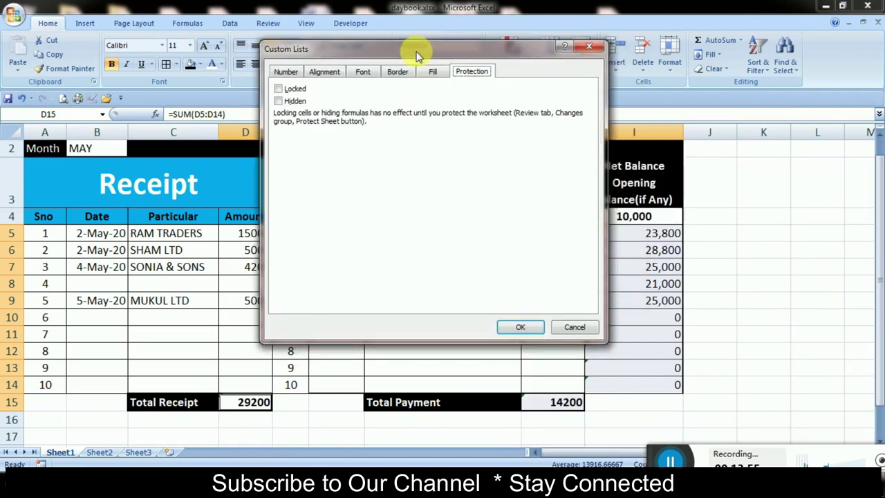
pyautogui.click(294, 95)
pyautogui.click(518, 327)
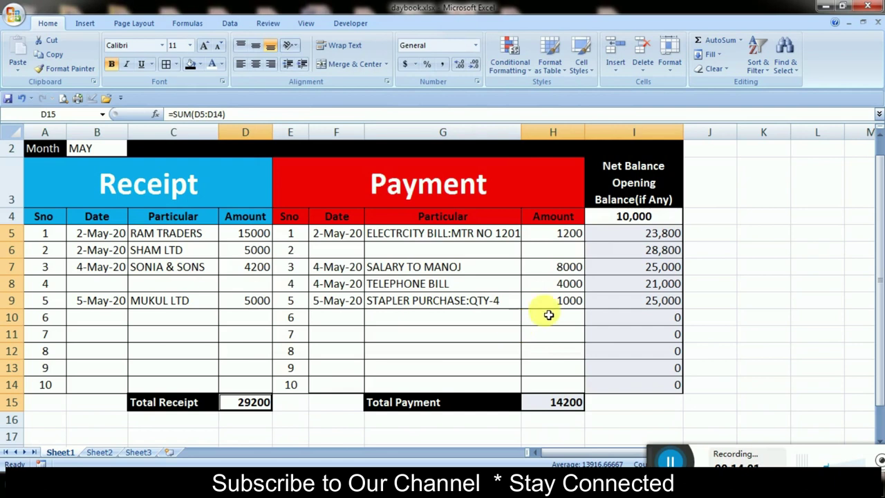
# Protect the DAY BOOK sheet with a password, confirmed twice, then select I6 to test it
pyautogui.click(262, 25)
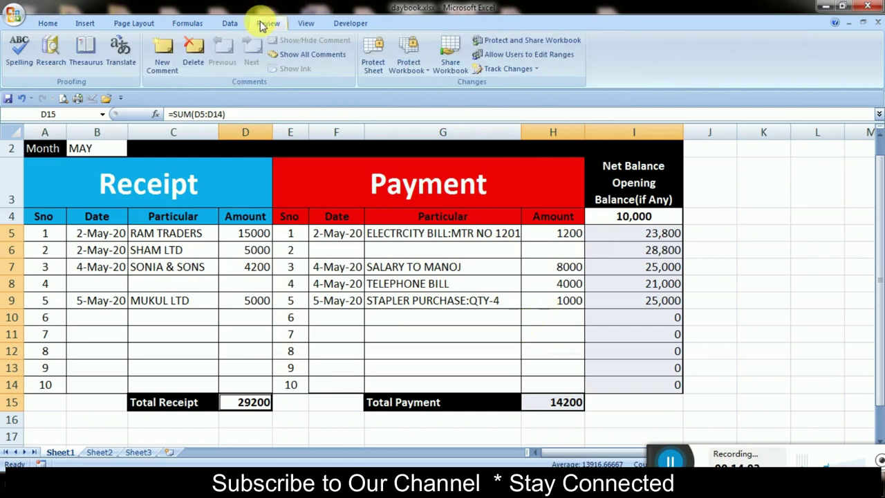
pyautogui.click(373, 59)
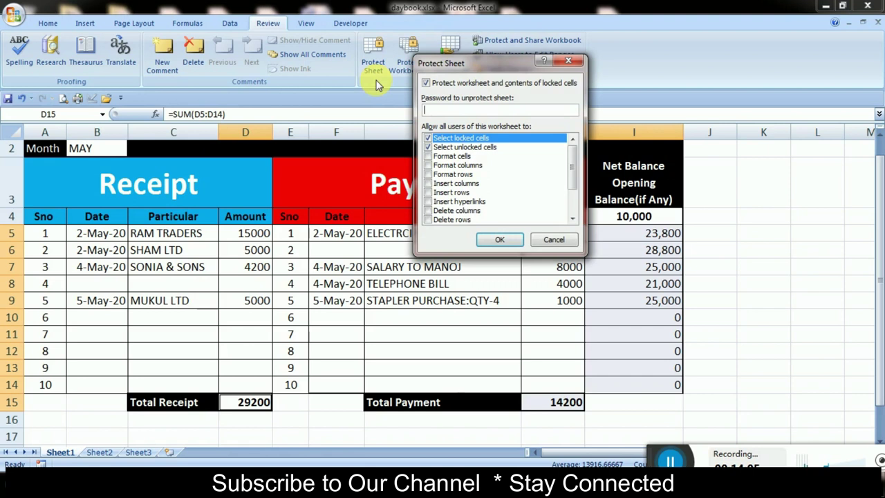
pyautogui.write('1')
pyautogui.press('Return')
pyautogui.write('1')
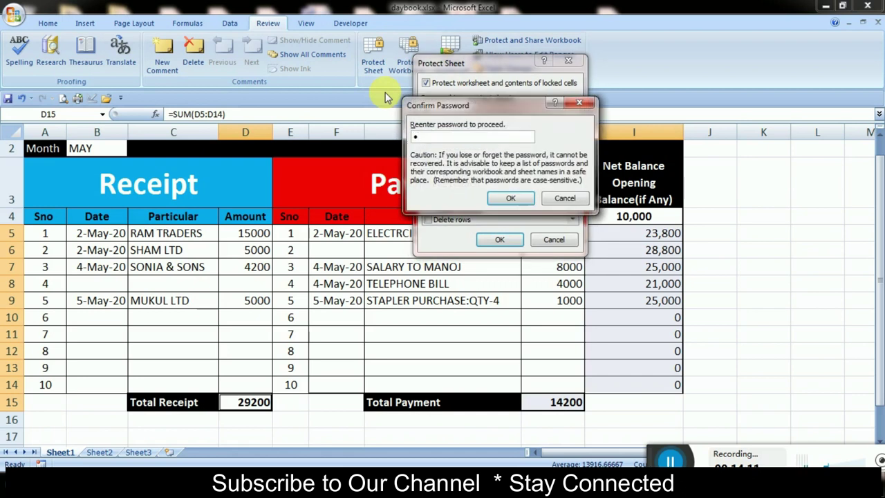
pyautogui.press('Return')
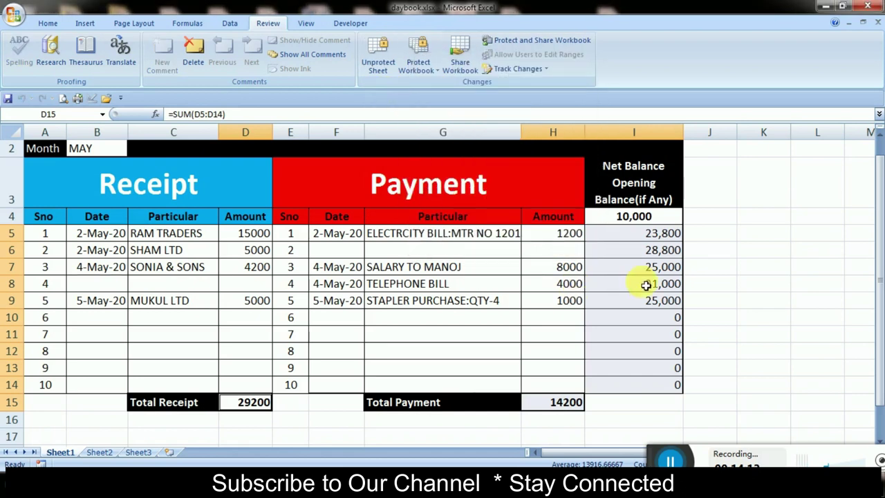
pyautogui.click(648, 253)
pyautogui.doubleClick(653, 257)
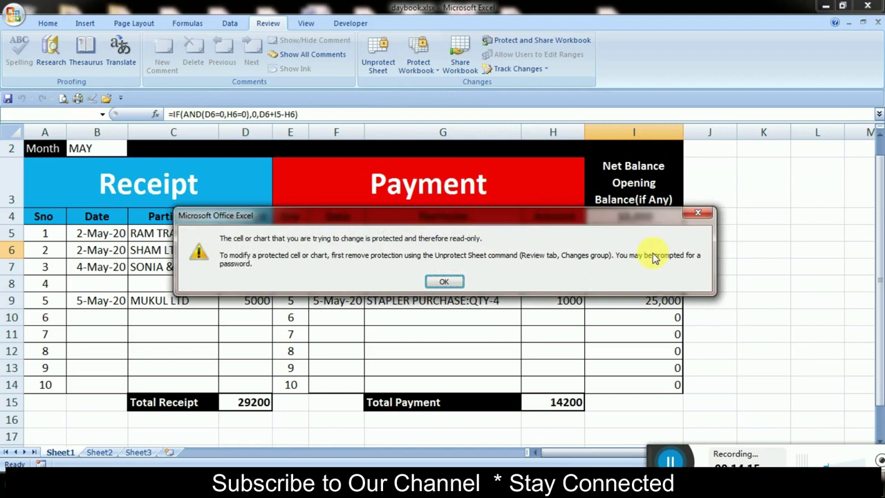
pyautogui.press('Return')
pyautogui.doubleClick(655, 257)
pyautogui.press('Return')
pyautogui.press('Return')
pyautogui.press('Return')
pyautogui.press('F2')
pyautogui.press('Return')
pyautogui.press('Return')
pyautogui.press('Return')
pyautogui.press('F2')
pyautogui.press('Return')
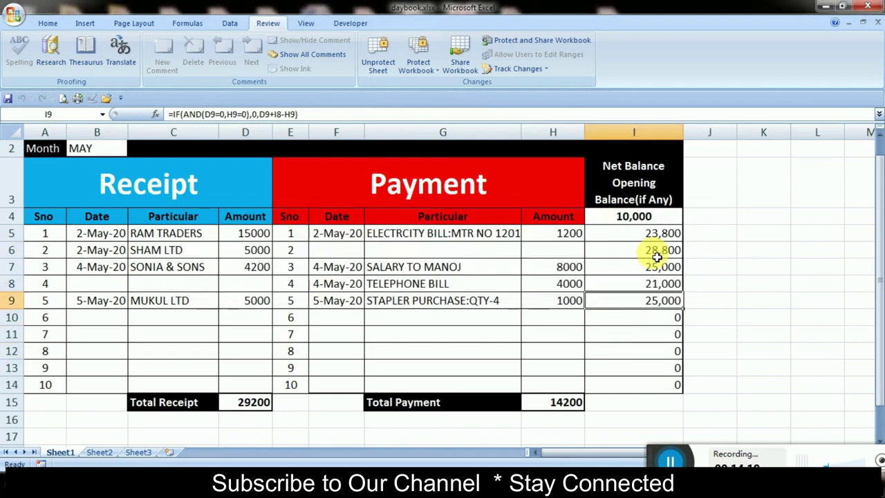
pyautogui.press('Up')
pyautogui.press('Up')
pyautogui.press('Up')
pyautogui.press('Up')
pyautogui.press('Up')
pyautogui.press('F2')
pyautogui.press('Return')
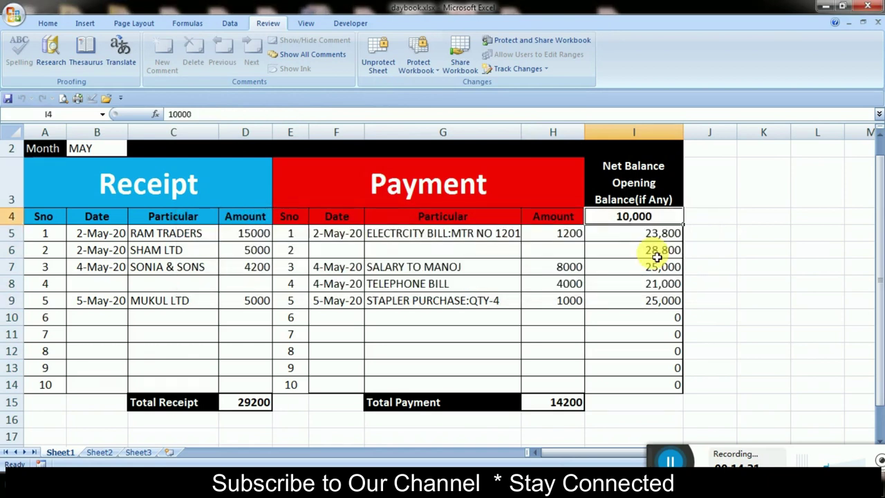
pyautogui.press('Down')
pyautogui.press('Down')
pyautogui.press('Down')
pyautogui.press('Down')
pyautogui.press('Down')
pyautogui.press('Up')
pyautogui.press('Up')
pyautogui.press('Up')
pyautogui.press('Up')
pyautogui.press('Up')
pyautogui.press('Down')
pyautogui.press('Down')
pyautogui.press('Down')
pyautogui.press('Left')
pyautogui.press('Down')
pyautogui.press('Down')
pyautogui.press('Down')
pyautogui.press('Down')
pyautogui.press('Down')
pyautogui.press('Down')
pyautogui.press('Down')
pyautogui.press('Down')
pyautogui.press('Down')
pyautogui.press('Up')
pyautogui.press('Delete')
pyautogui.press('Return')
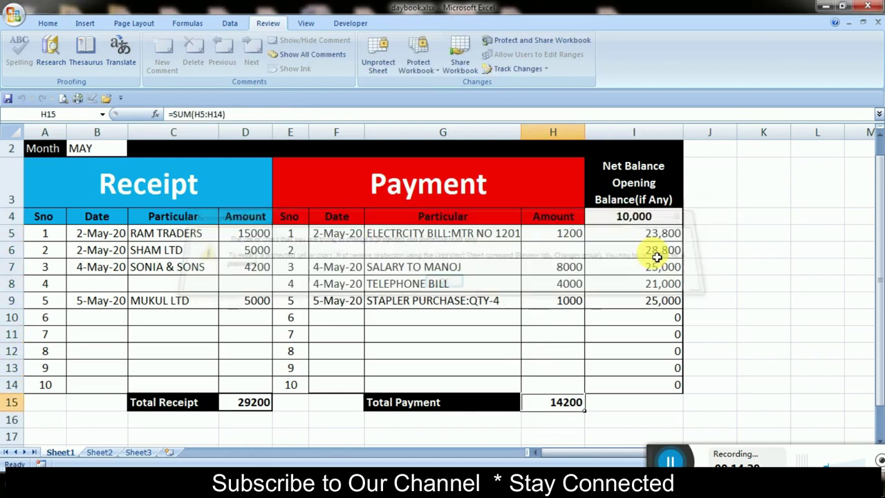
pyautogui.click(636, 206)
pyautogui.click(640, 220)
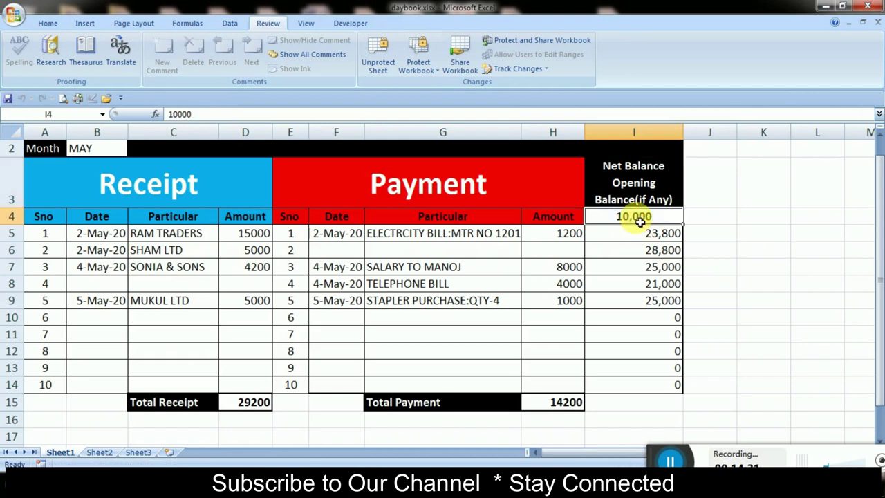
pyautogui.write('32')
pyautogui.click(640, 220)
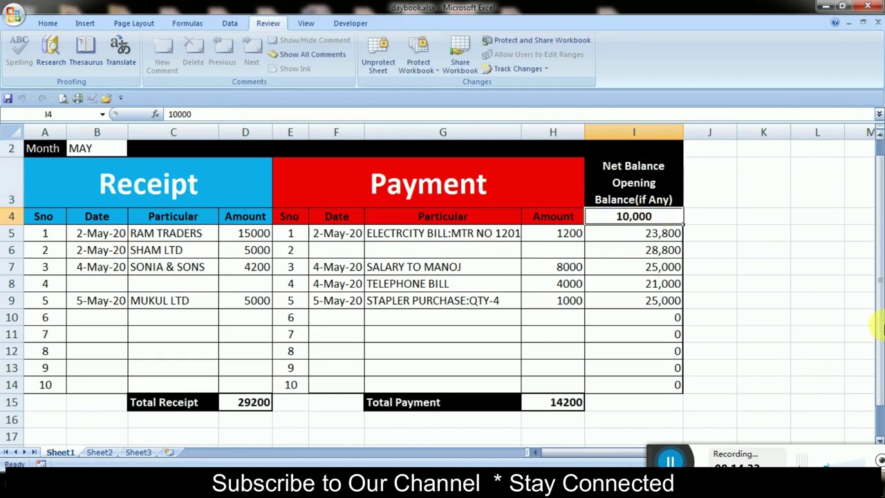
pyautogui.write('3,434')
pyautogui.press('Return')
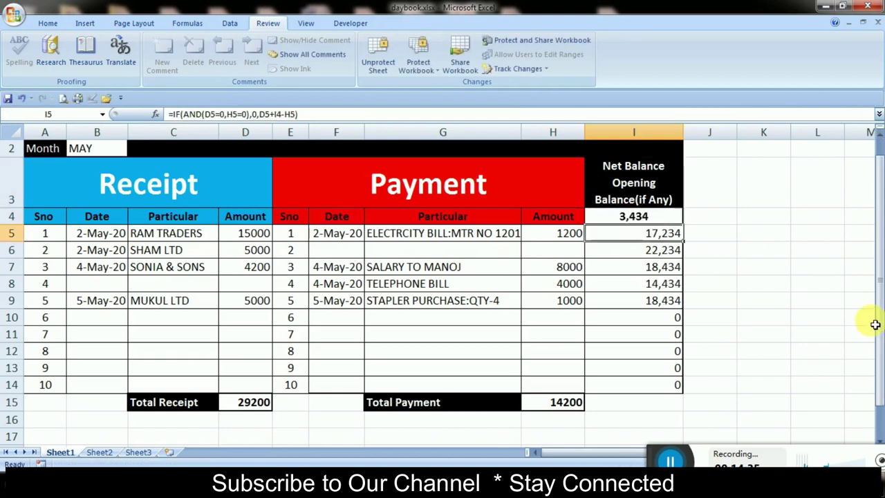
pyautogui.press('Up')
pyautogui.press('Up')
pyautogui.press('Down')
pyautogui.hotkey('ctrl', 'z')
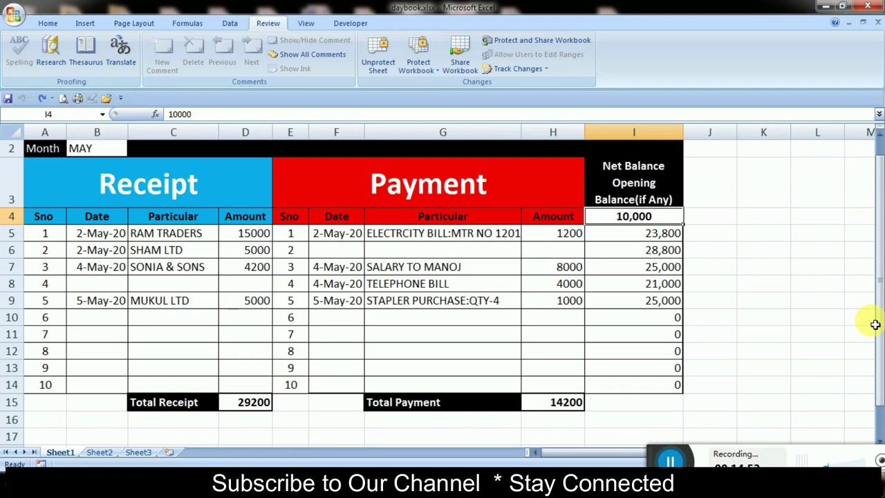
# Set the month in B2 to june and the opening balance in I4 to 0
pyautogui.click(95, 151)
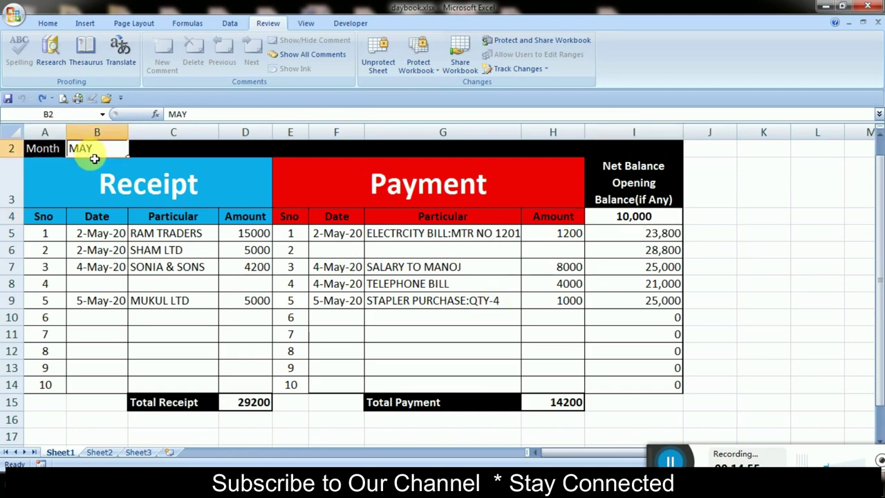
pyautogui.write('june')
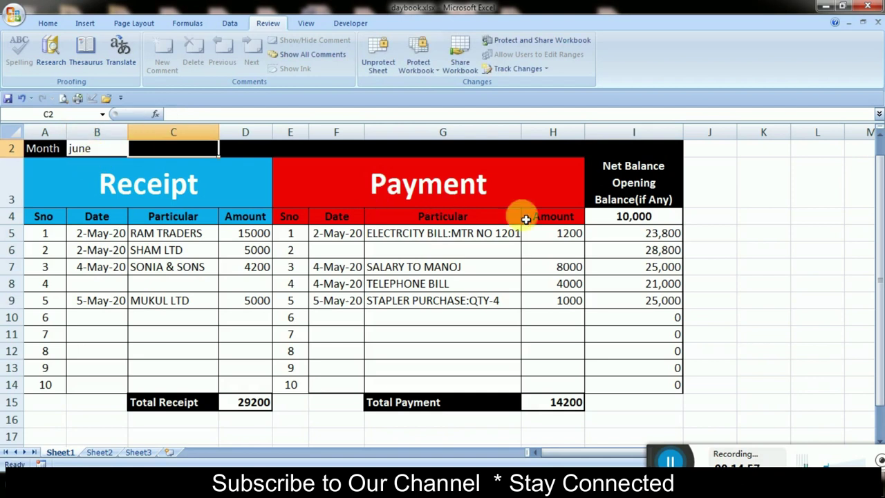
pyautogui.click(670, 222)
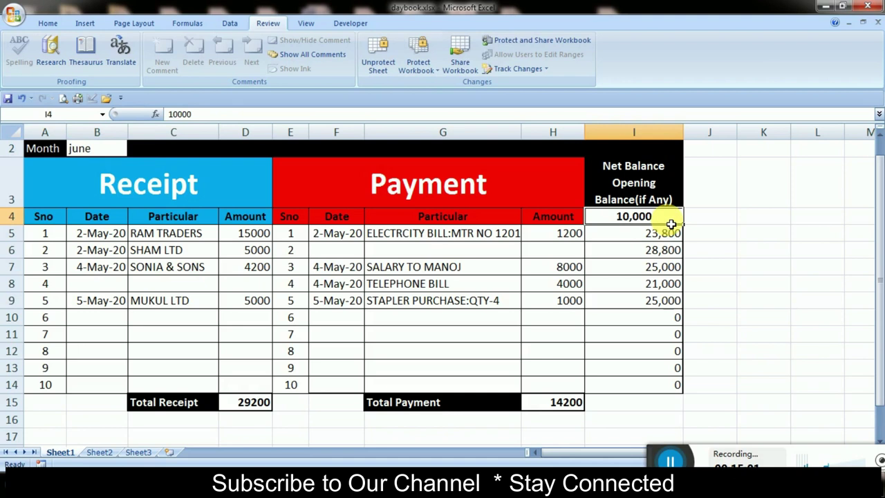
pyautogui.write('0')
pyautogui.press('Return')
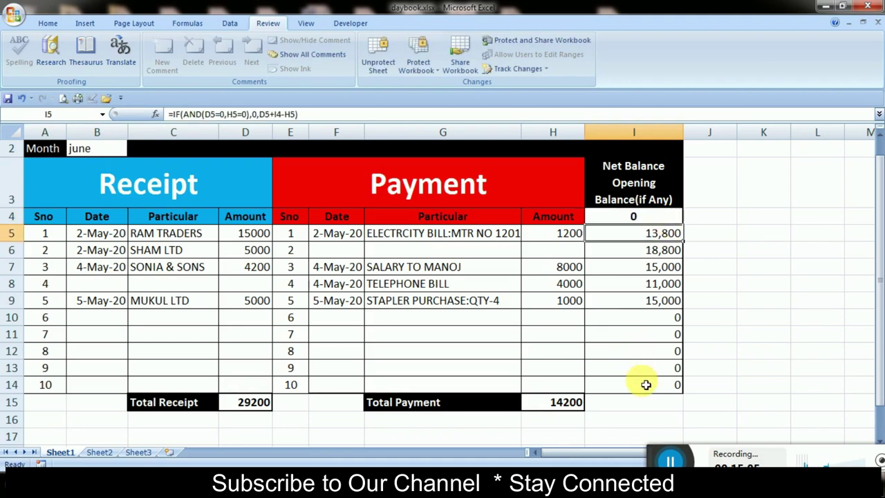
pyautogui.click(731, 302)
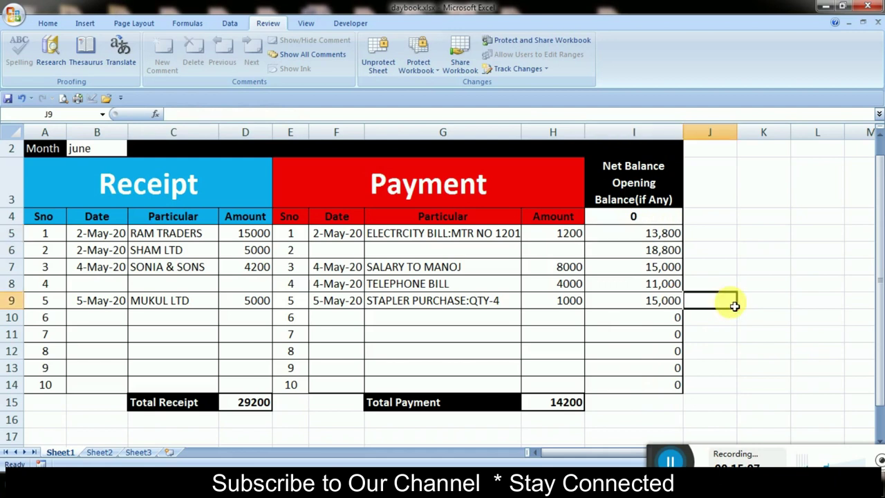
pyautogui.press('Right')
# Enter =D15-H15 in K9, giving 15000 to match the closing Net Balance
pyautogui.write('=')
pyautogui.click(245, 404)
pyautogui.write('-')
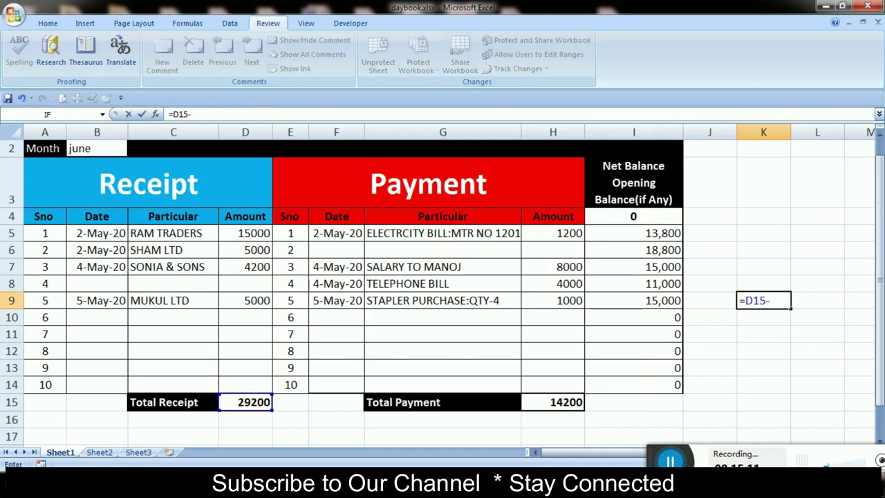
pyautogui.click(544, 406)
pyautogui.press('Return')
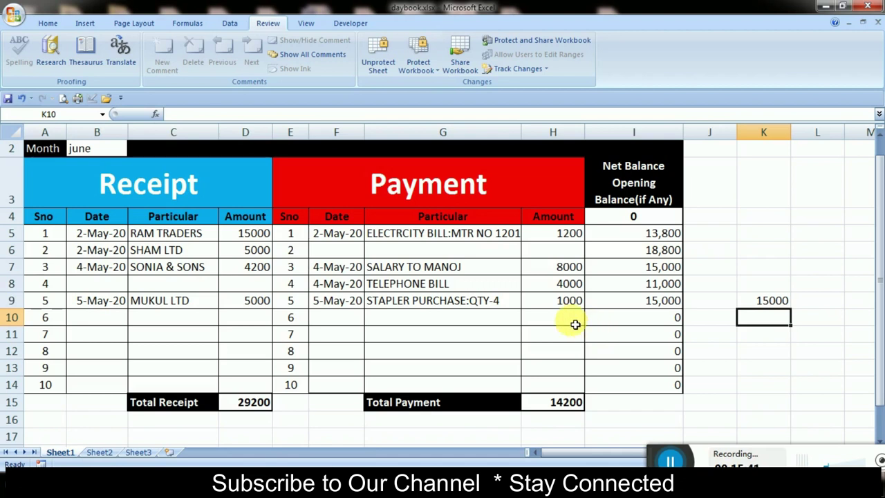
pyautogui.scroll(1, 572, 323)
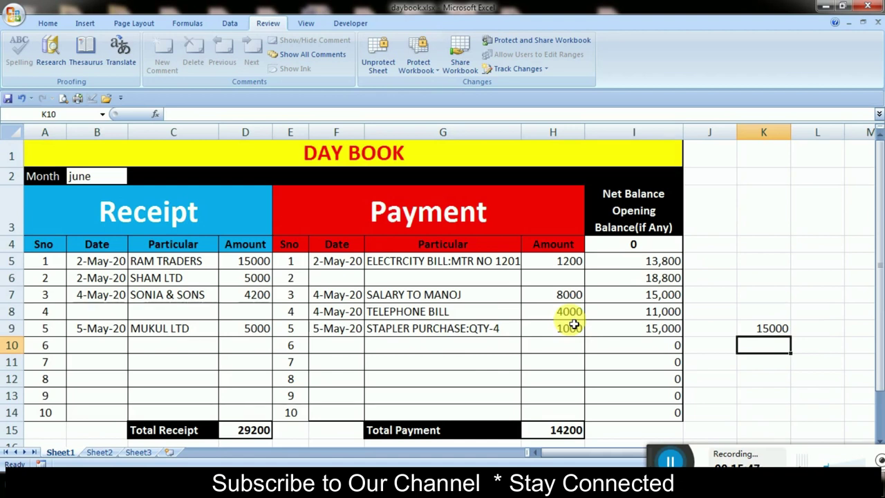
pyautogui.moveTo(656, 462); pyautogui.dragTo(635, 456)
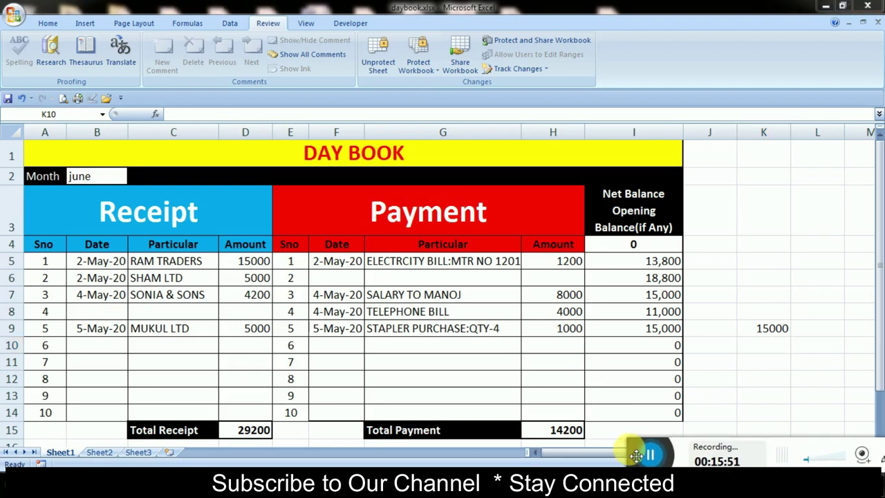